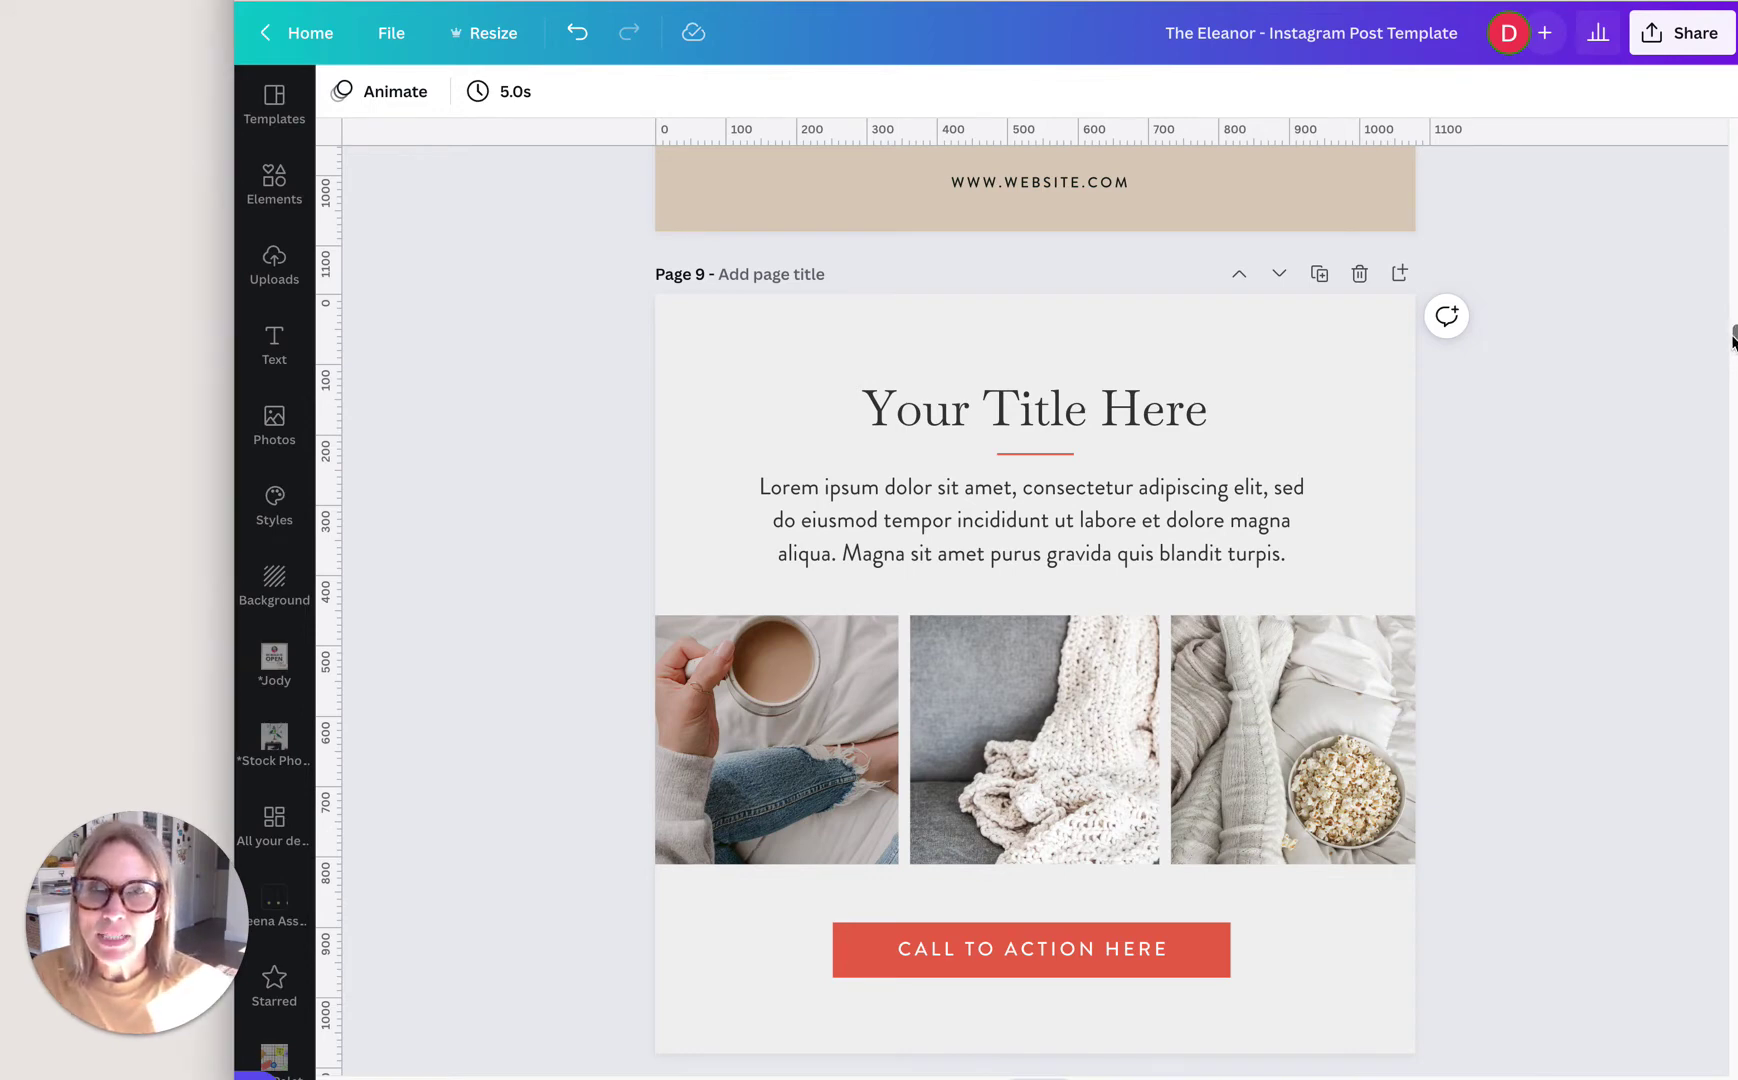
Step: Select the whole page 9 background and review its Position options
scroll(1733, 340, down, 2)
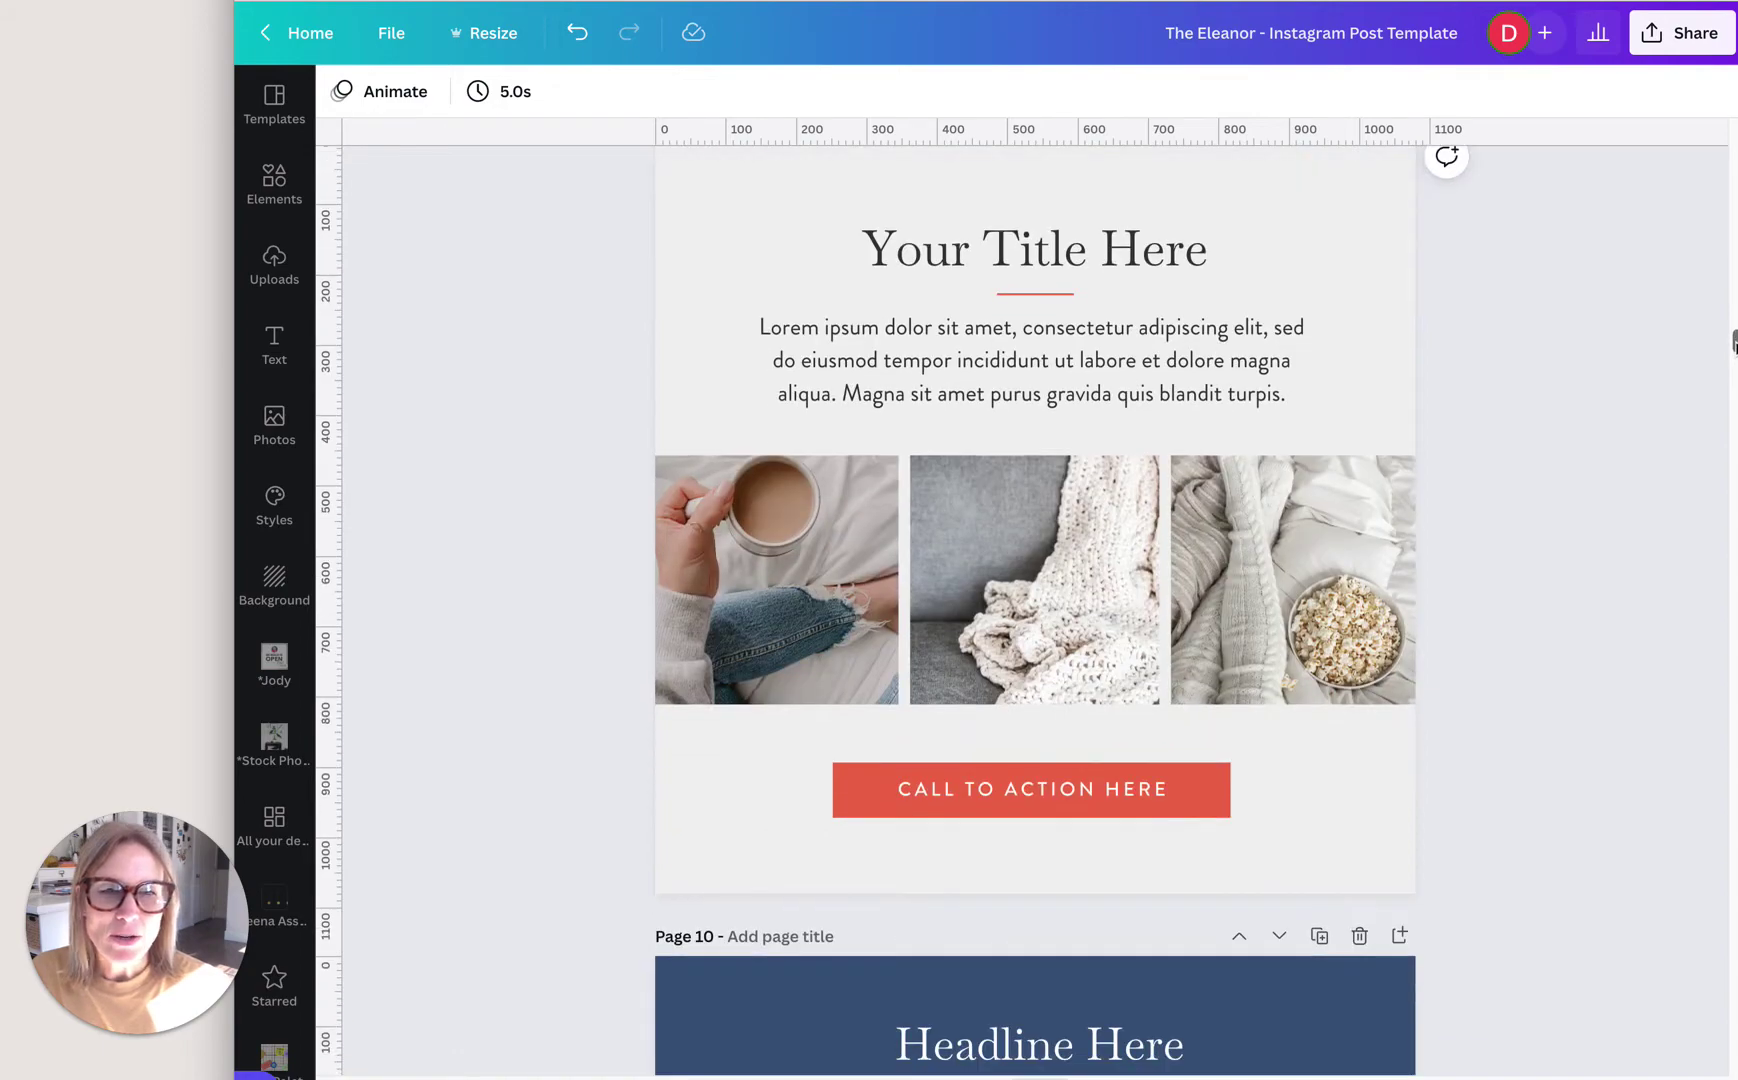
scroll(1733, 340, up, 10)
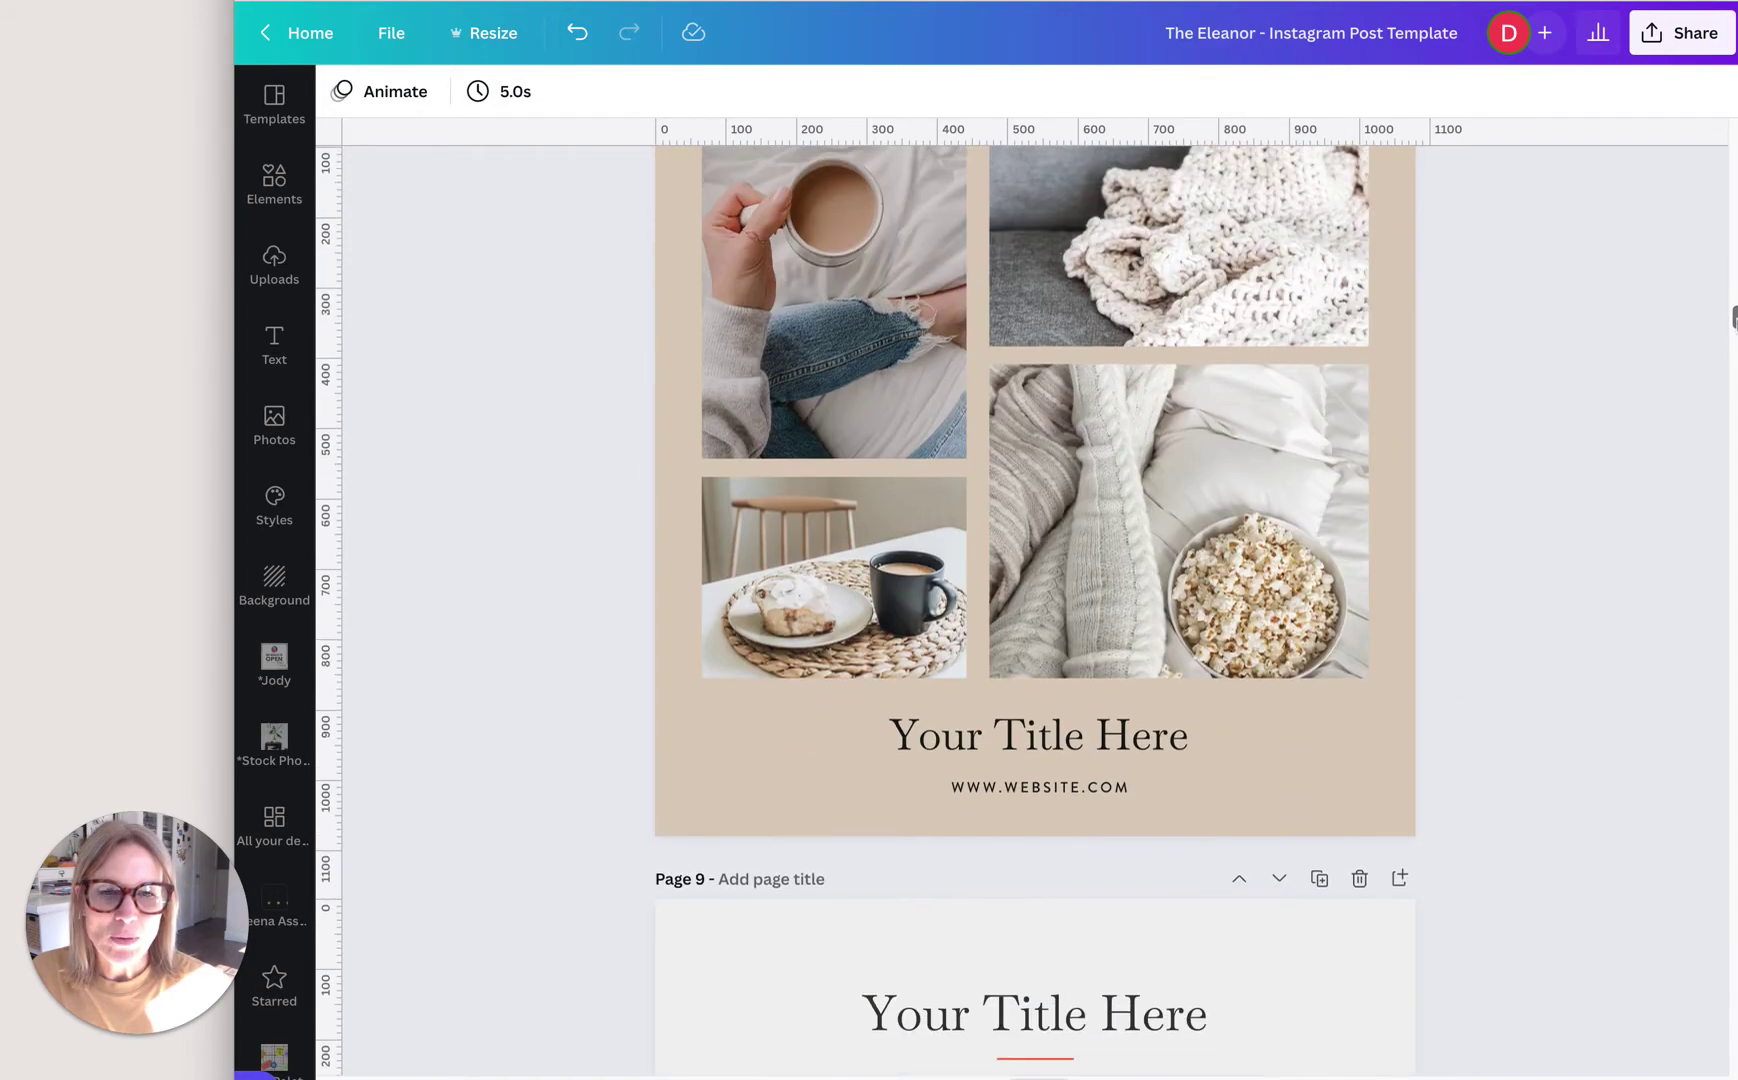
scroll(1733, 330, down, 6)
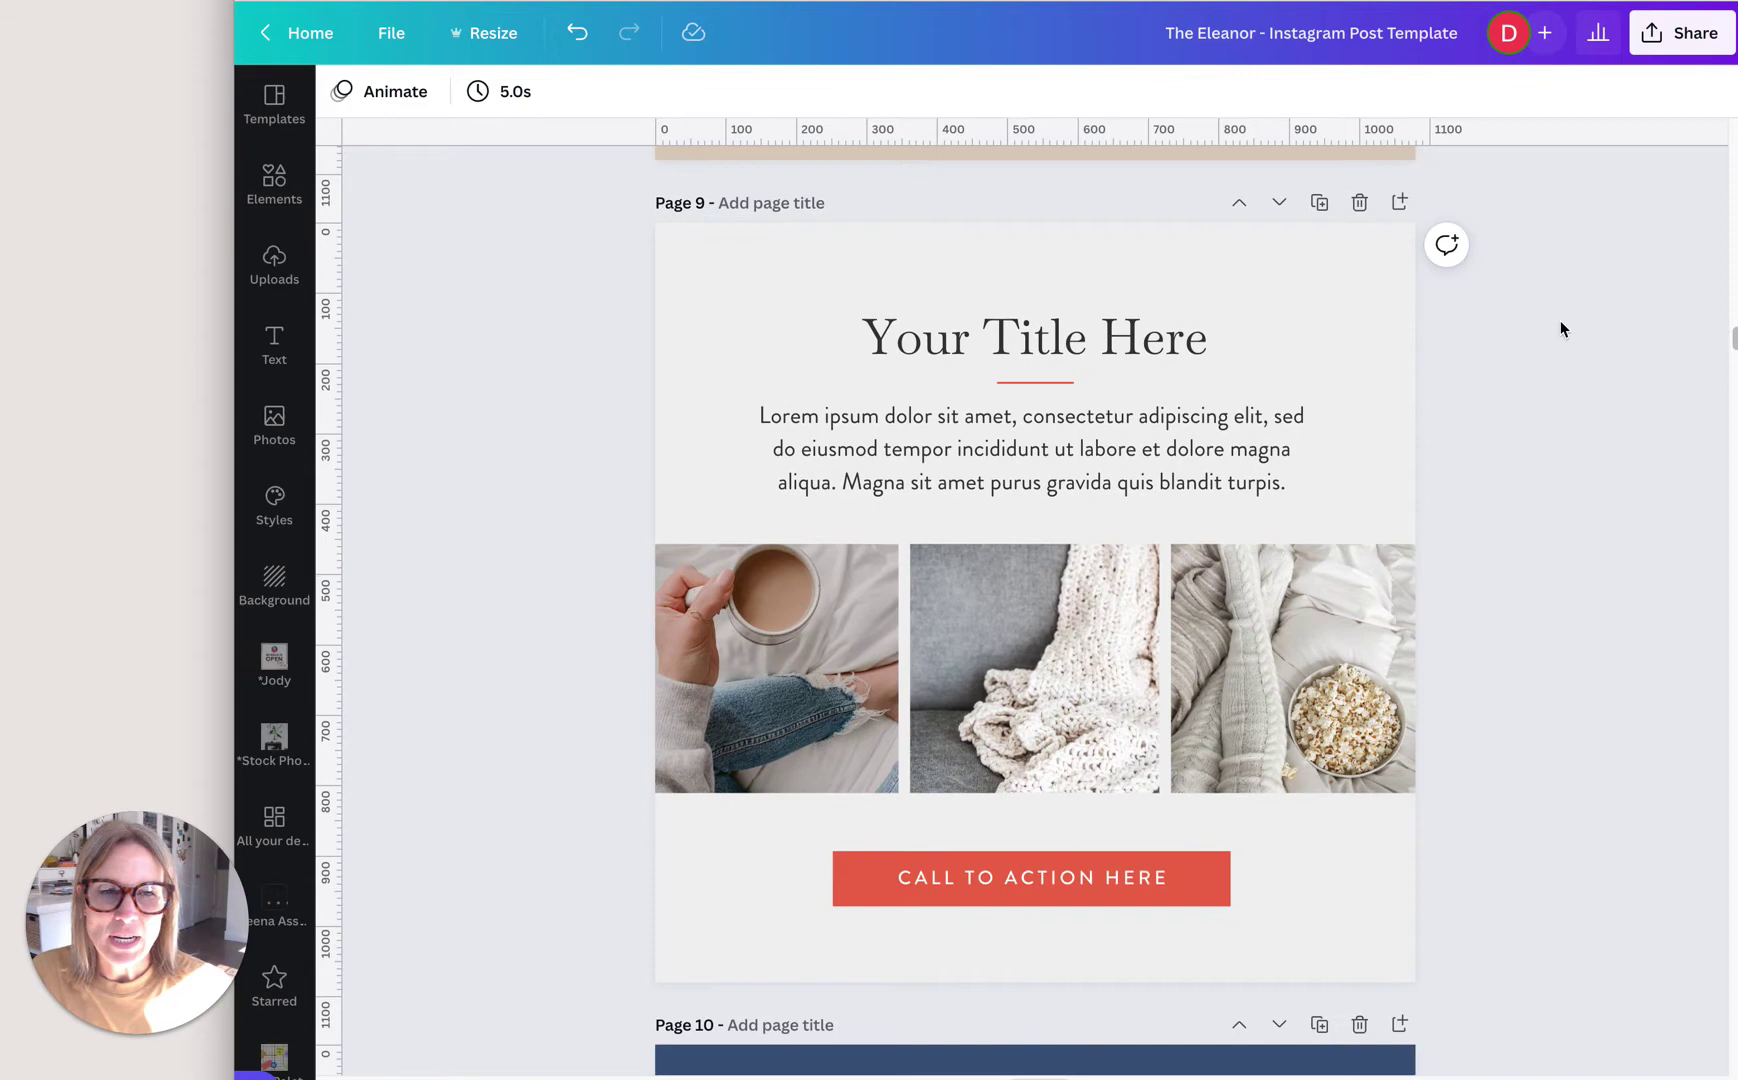
click(1318, 281)
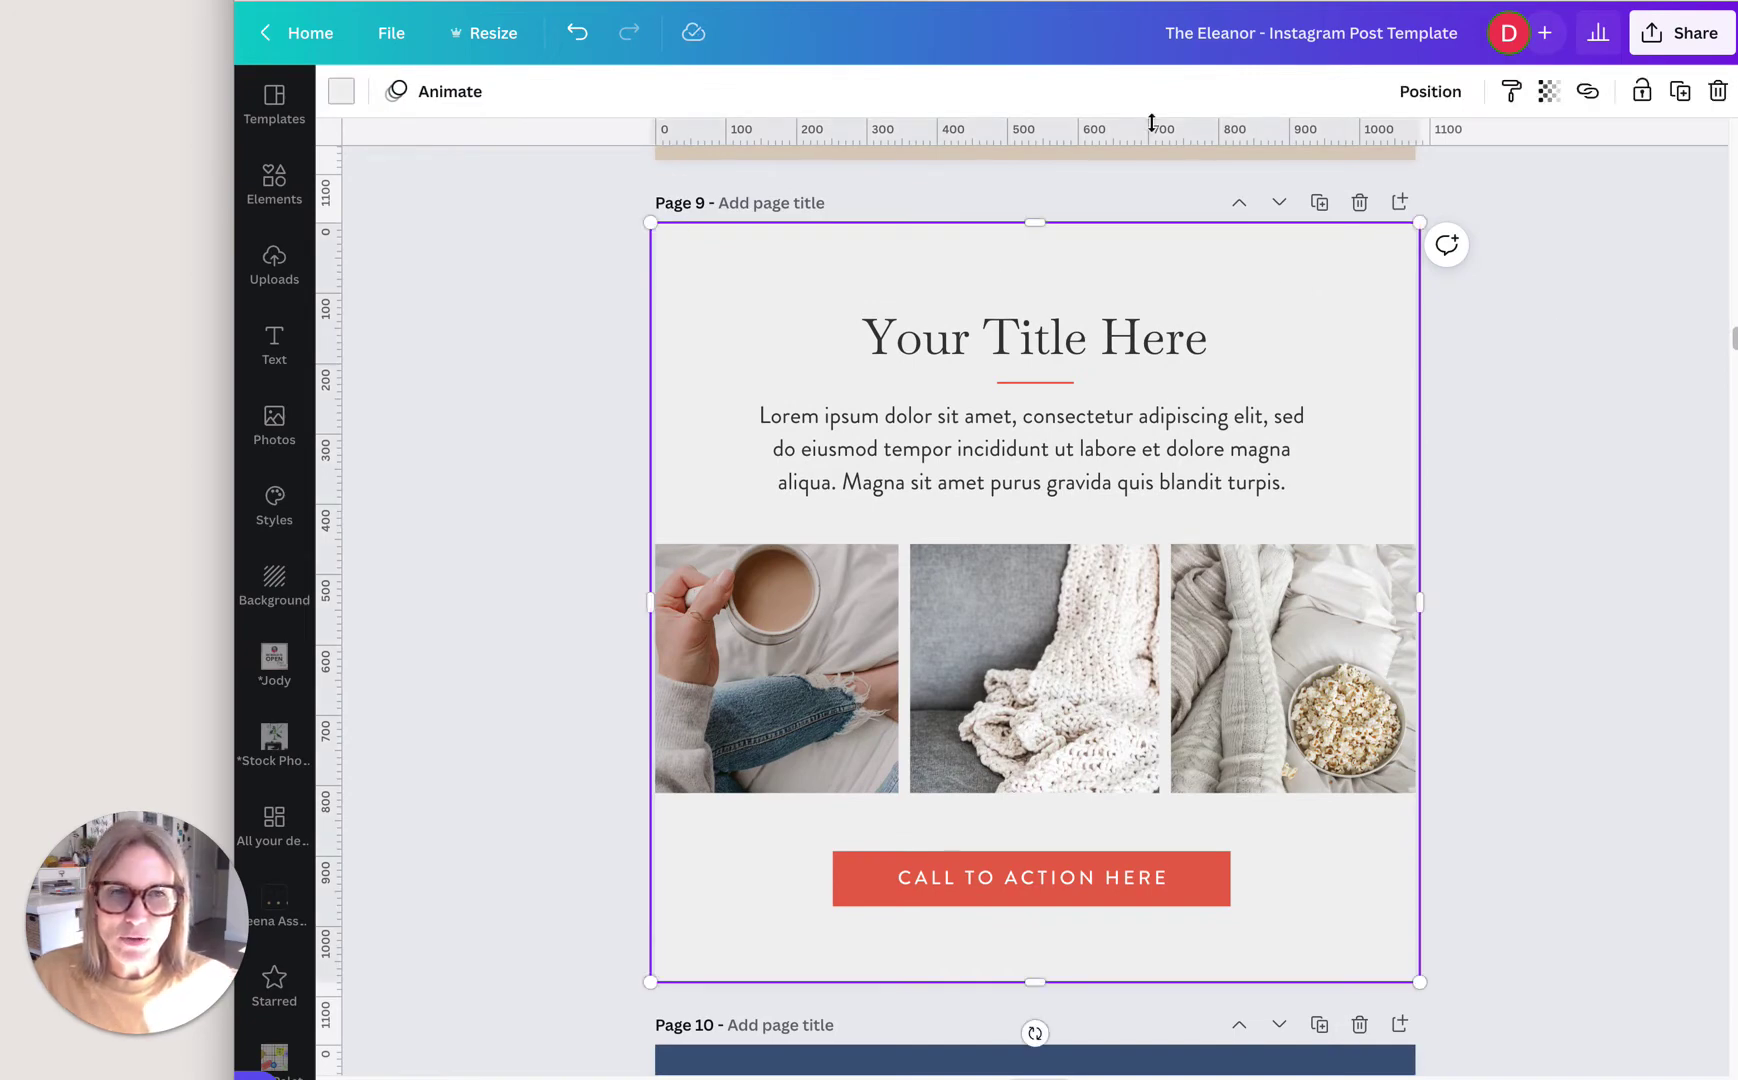
click(1430, 92)
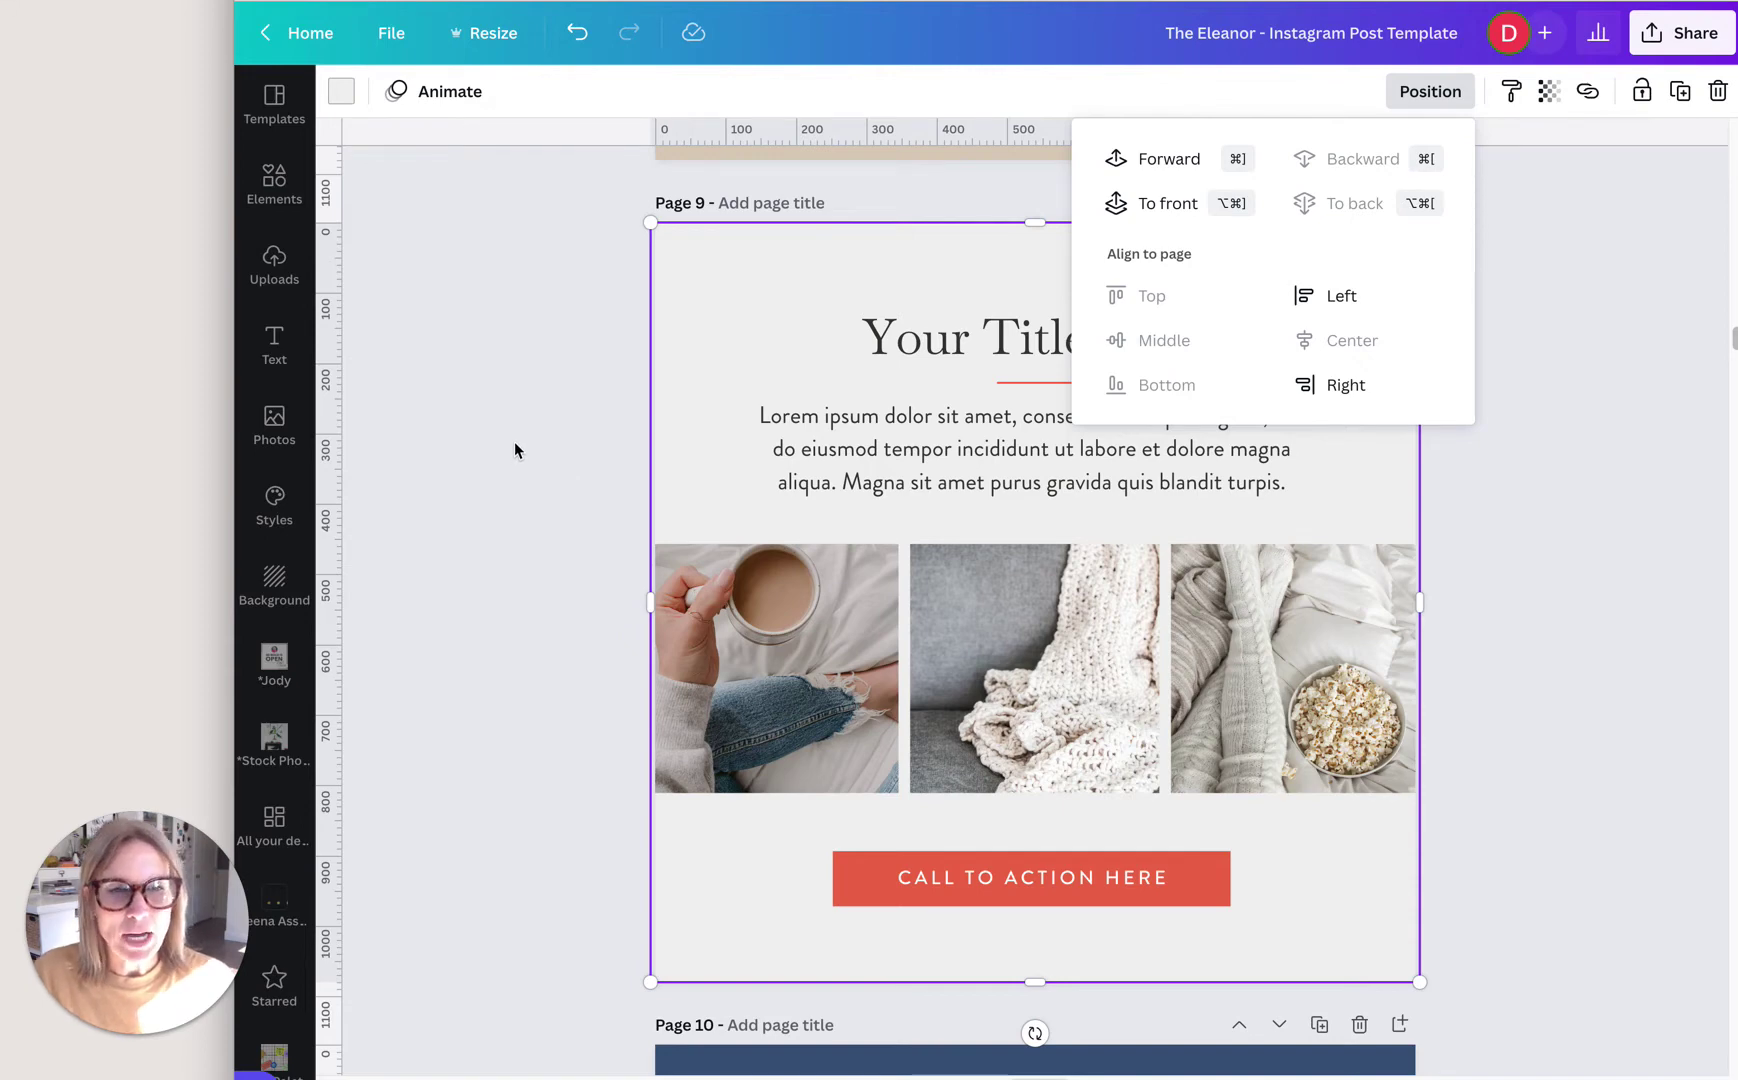
click(544, 468)
click(542, 463)
Step: Knock the three photos out of line by moving each to a different position
drag(745, 708, 750, 672)
drag(1012, 669, 1060, 727)
click(1347, 679)
drag(1347, 679, 1362, 643)
click(513, 693)
Step: Select all three photos and apply Space evenly Horizontally, Vertically, then Tidy up
click(745, 632)
shift+click(1024, 661)
shift+click(1316, 593)
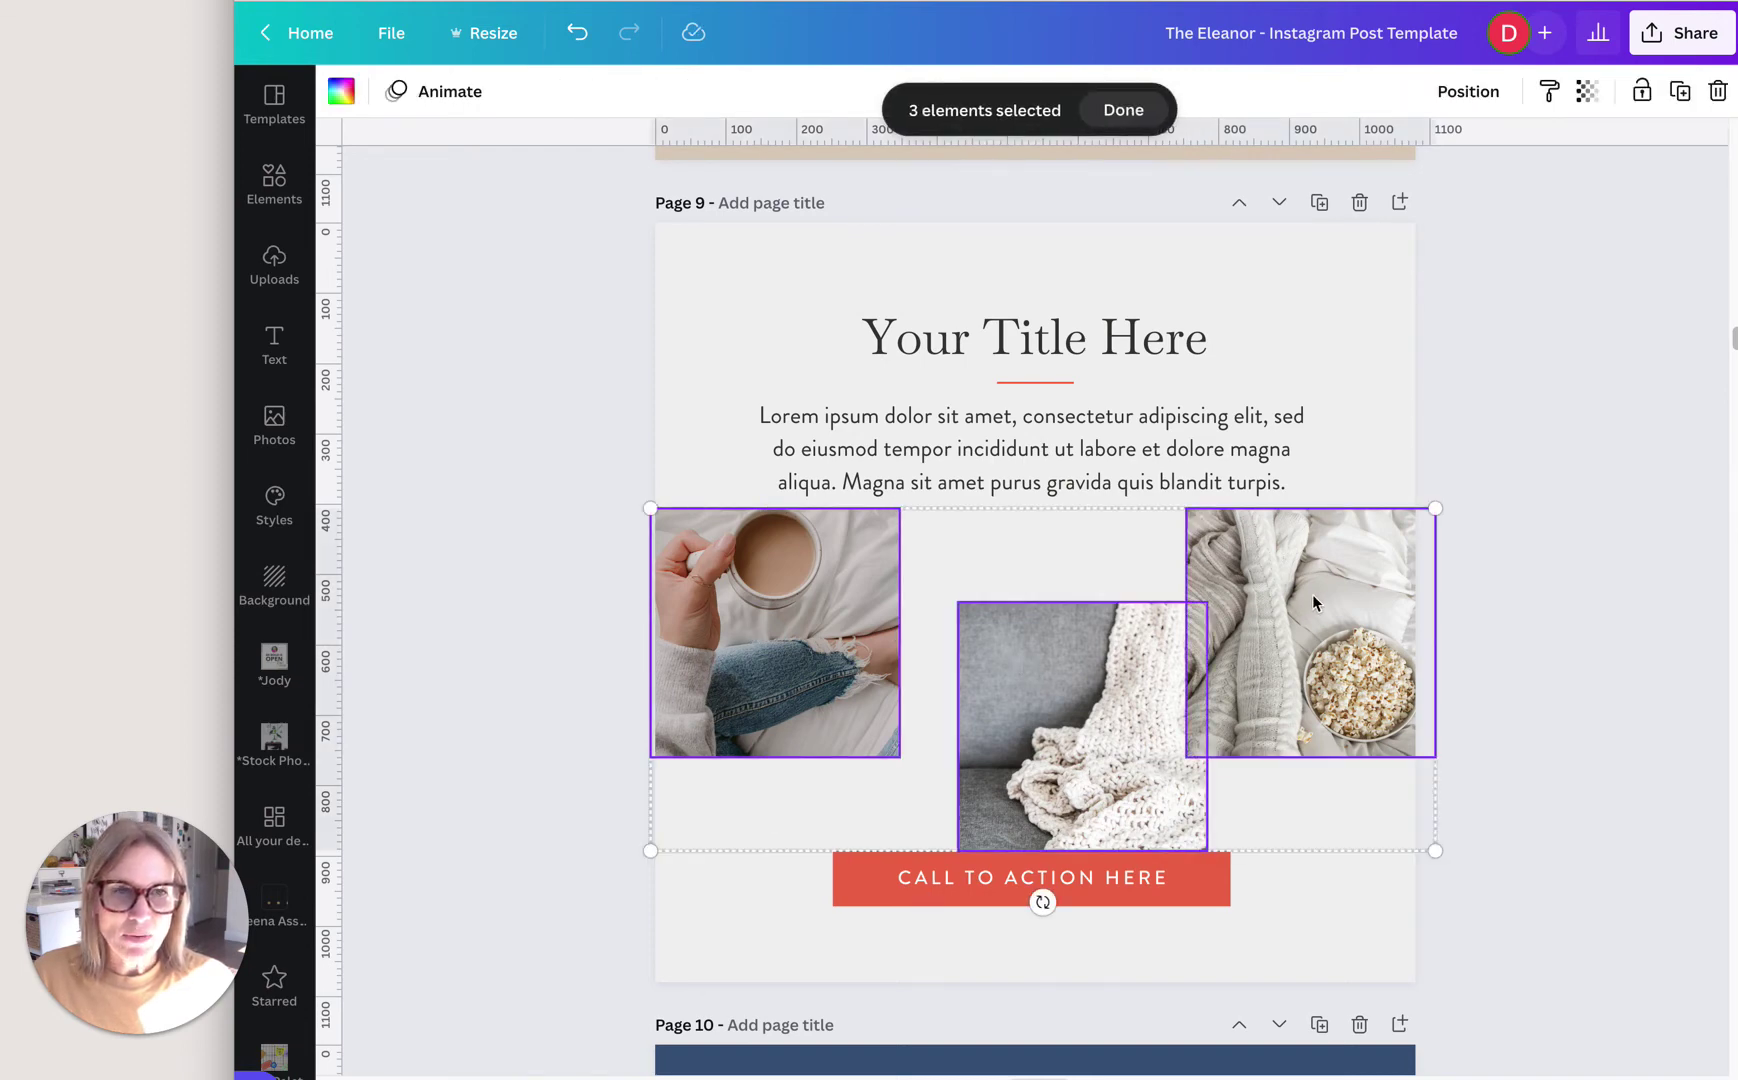
click(1485, 97)
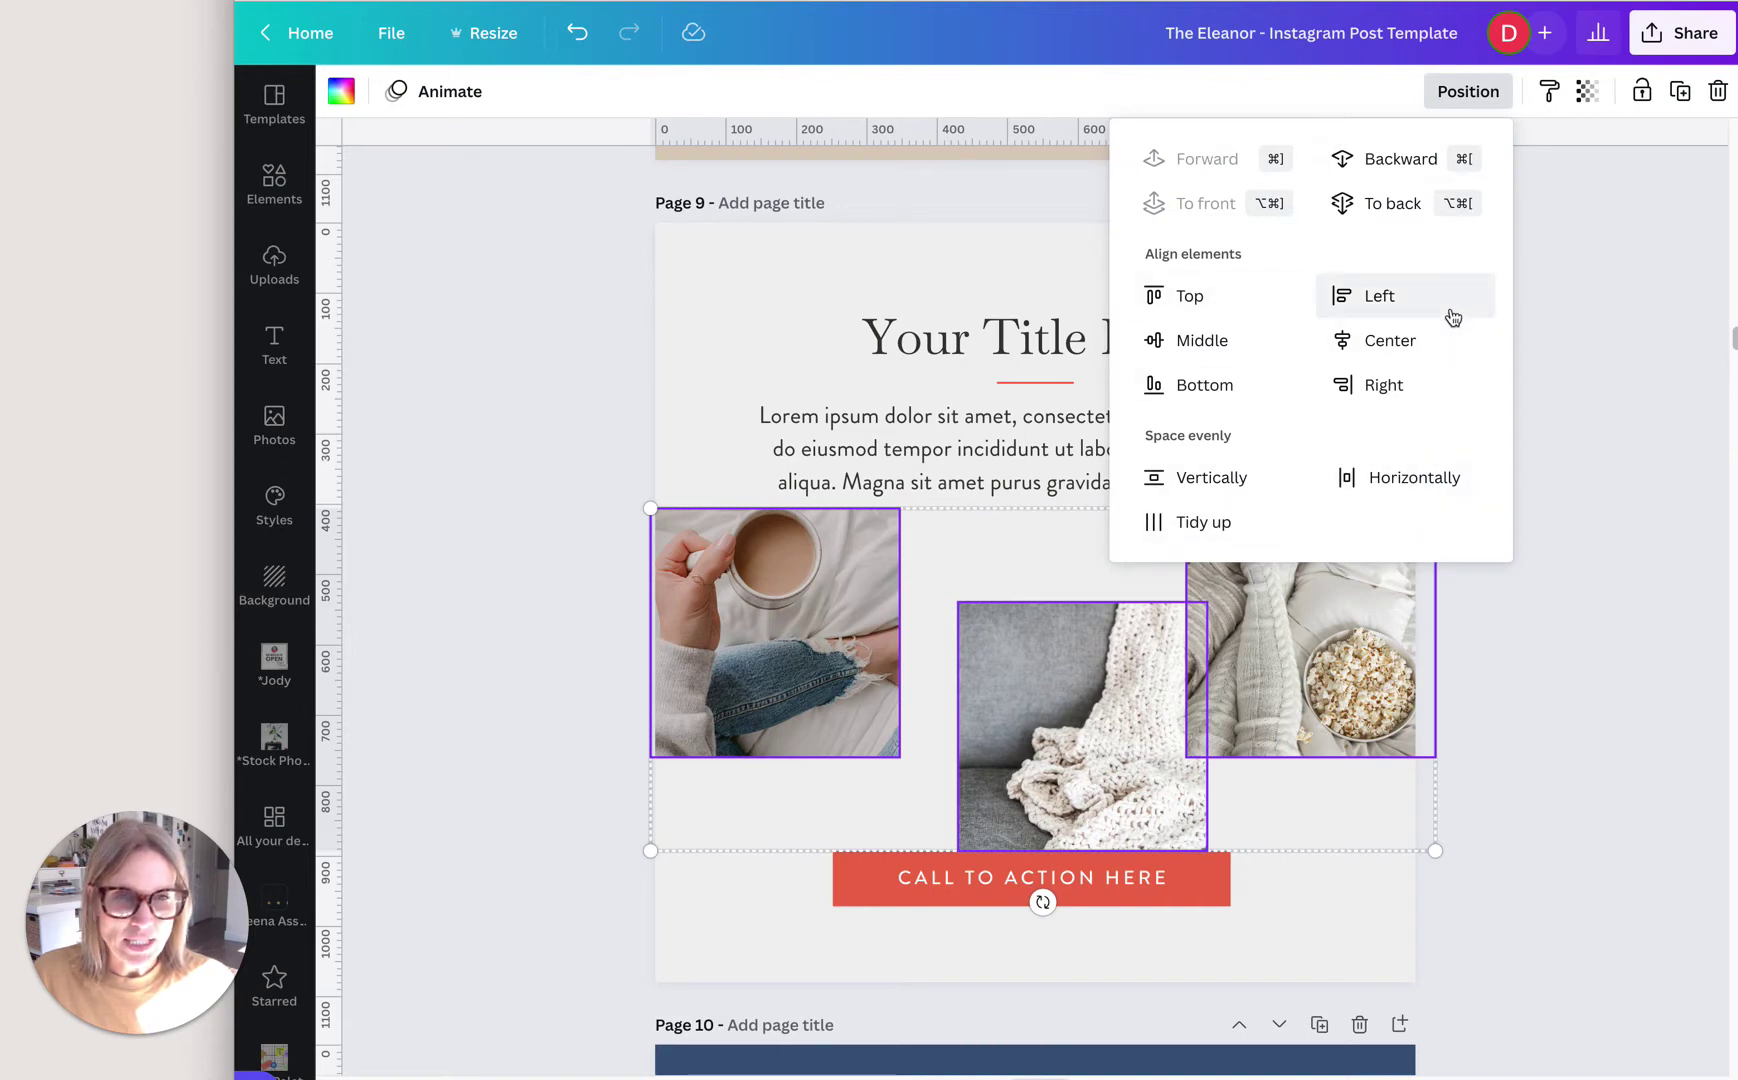
click(1380, 478)
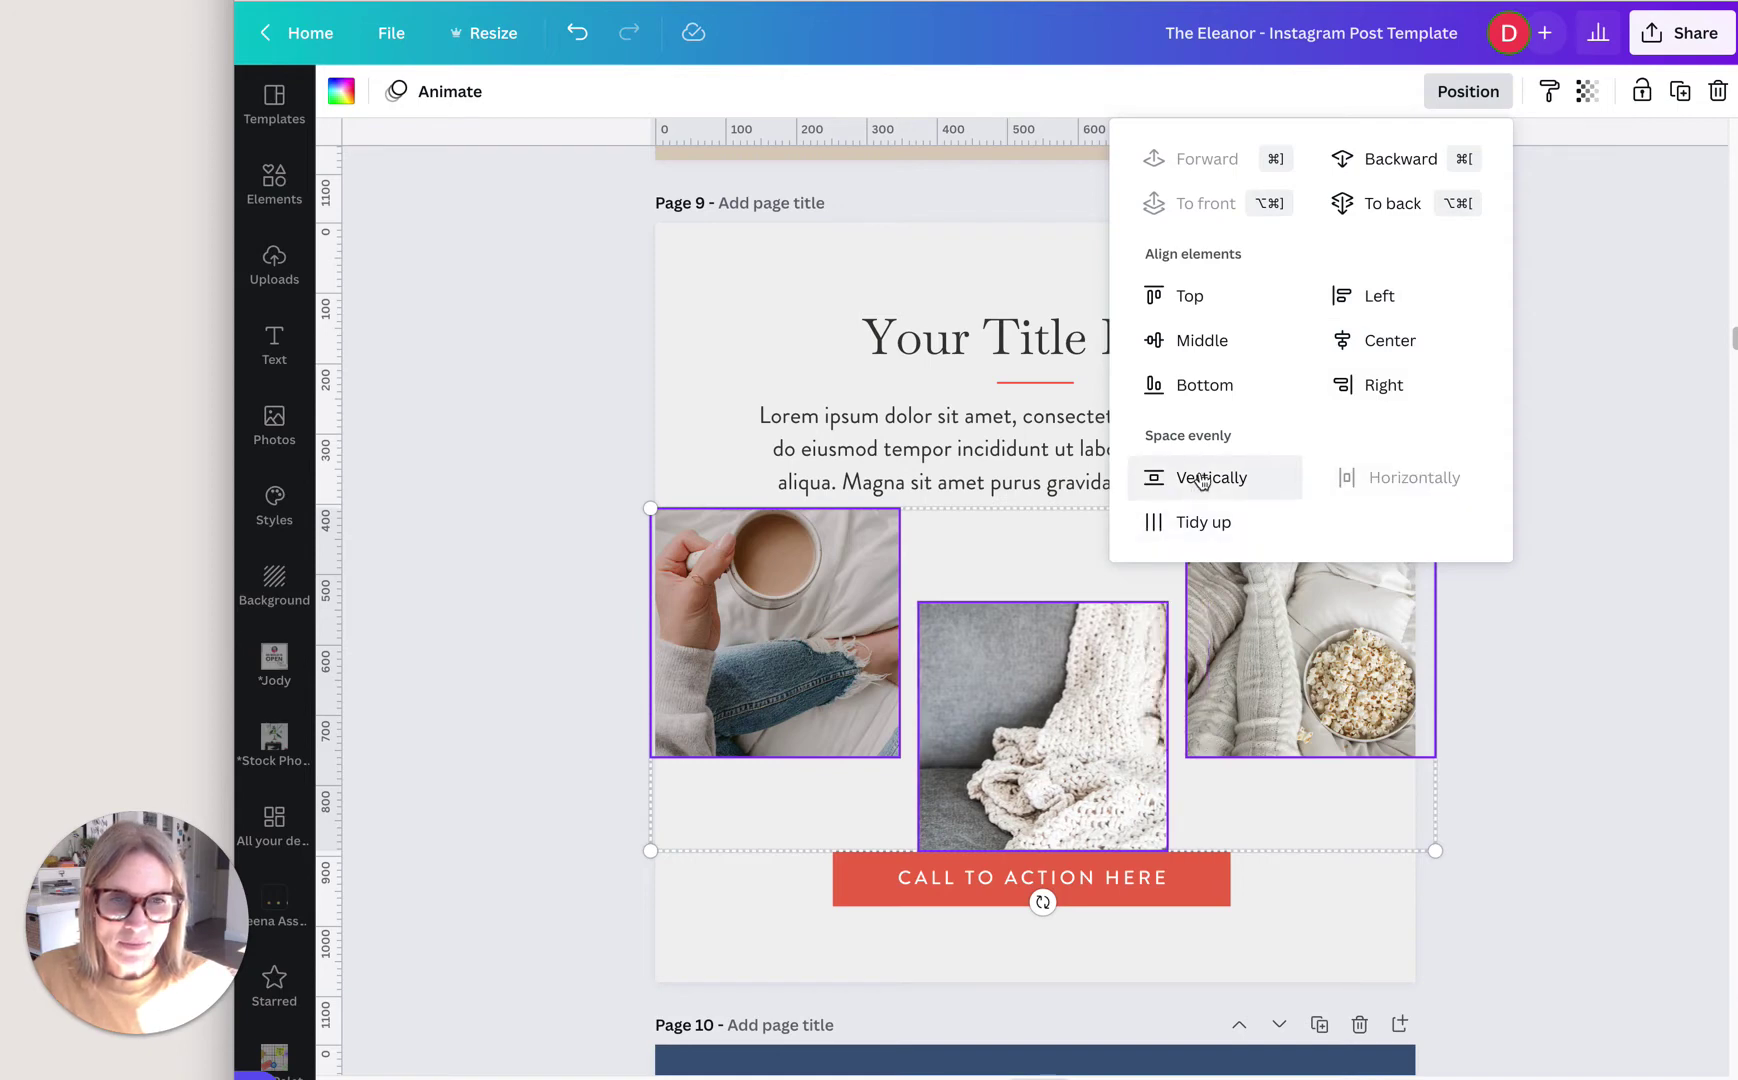
click(1198, 479)
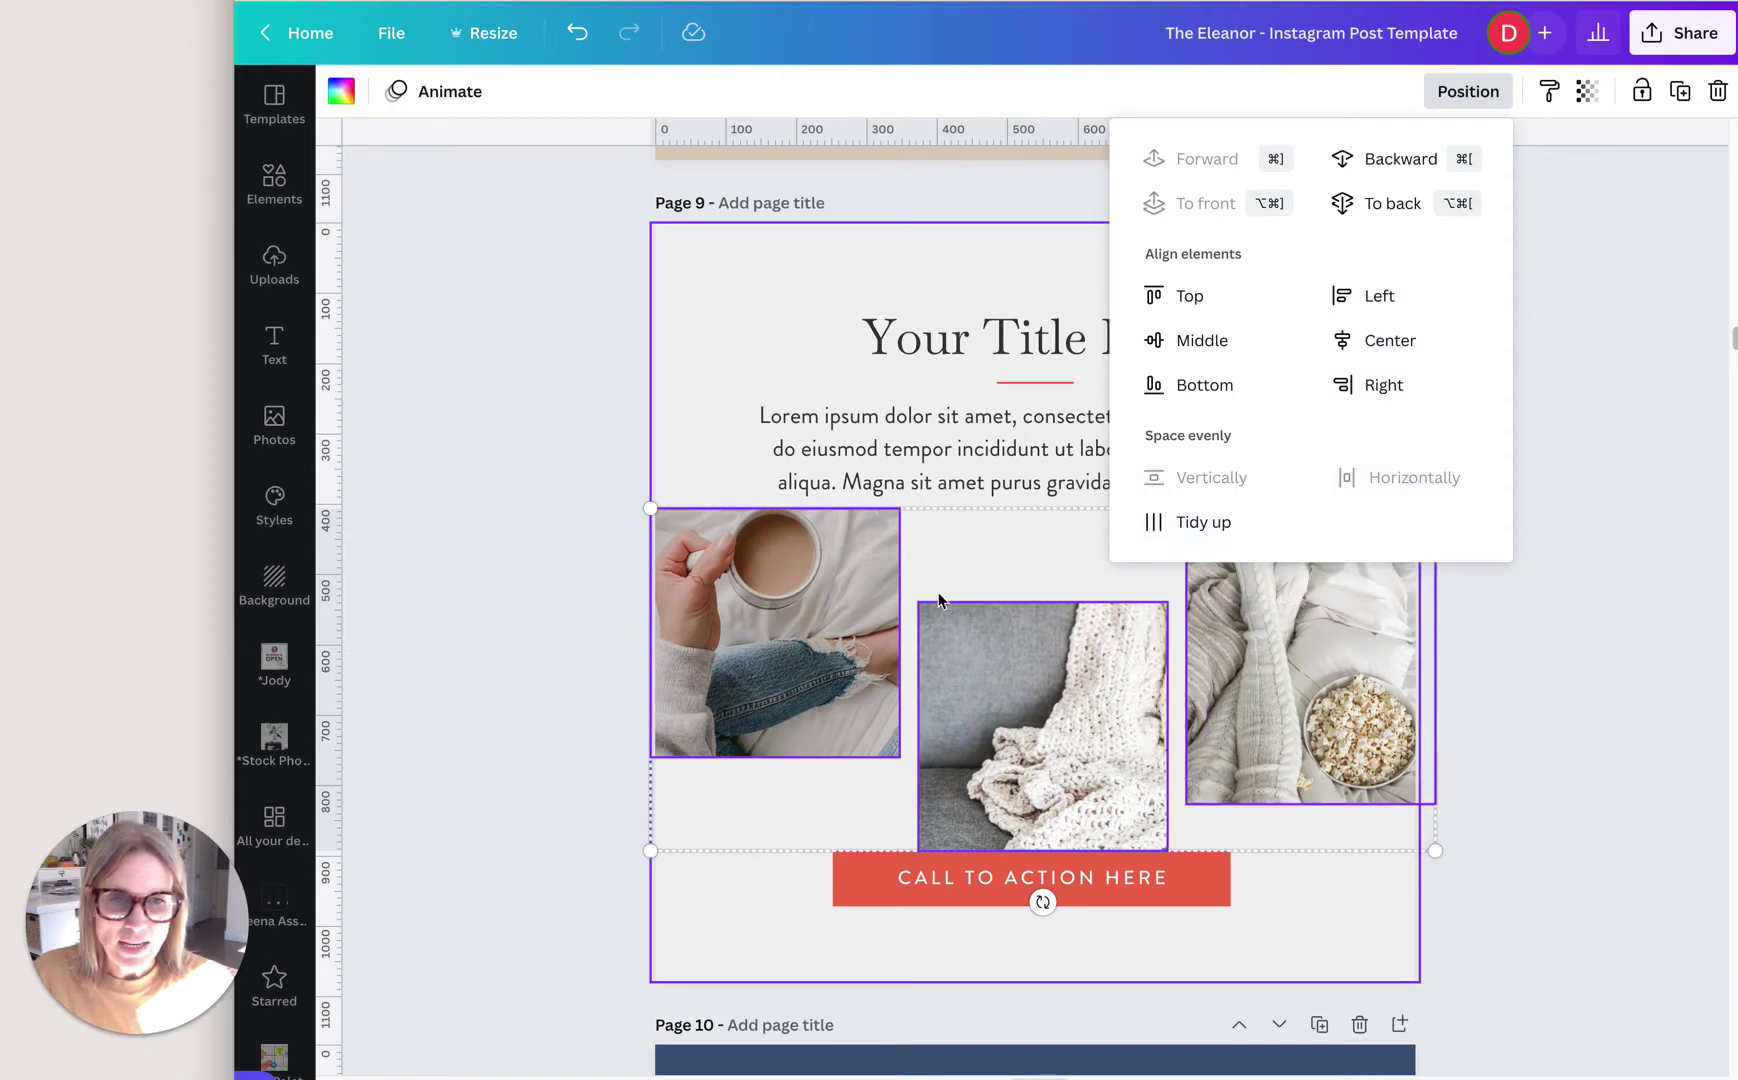
click(1202, 530)
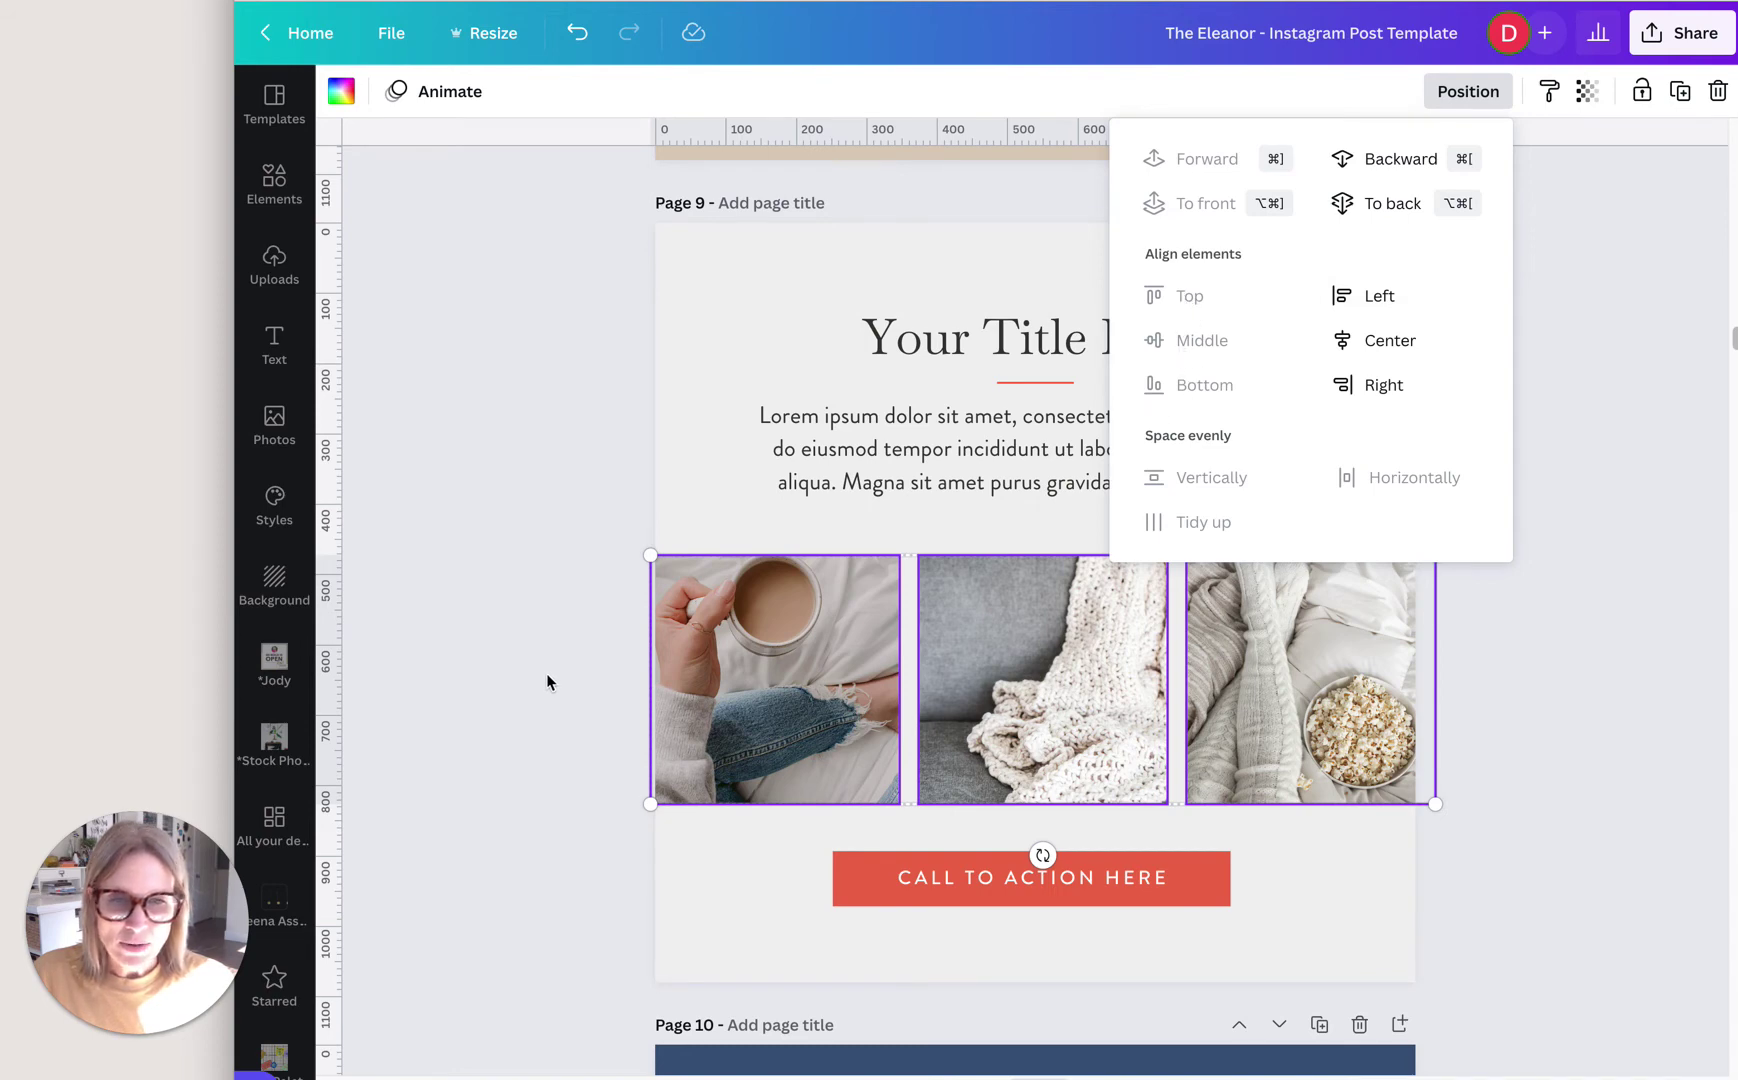
Step: Nudge the photo row up, re-space the three photos evenly horizontally, then shift the row right
mouse_move(741, 678)
mouse_down()
mouse_move(765, 655)
mouse_move(782, 671)
mouse_move(767, 667)
mouse_up()
click(788, 663)
shift+click(949, 663)
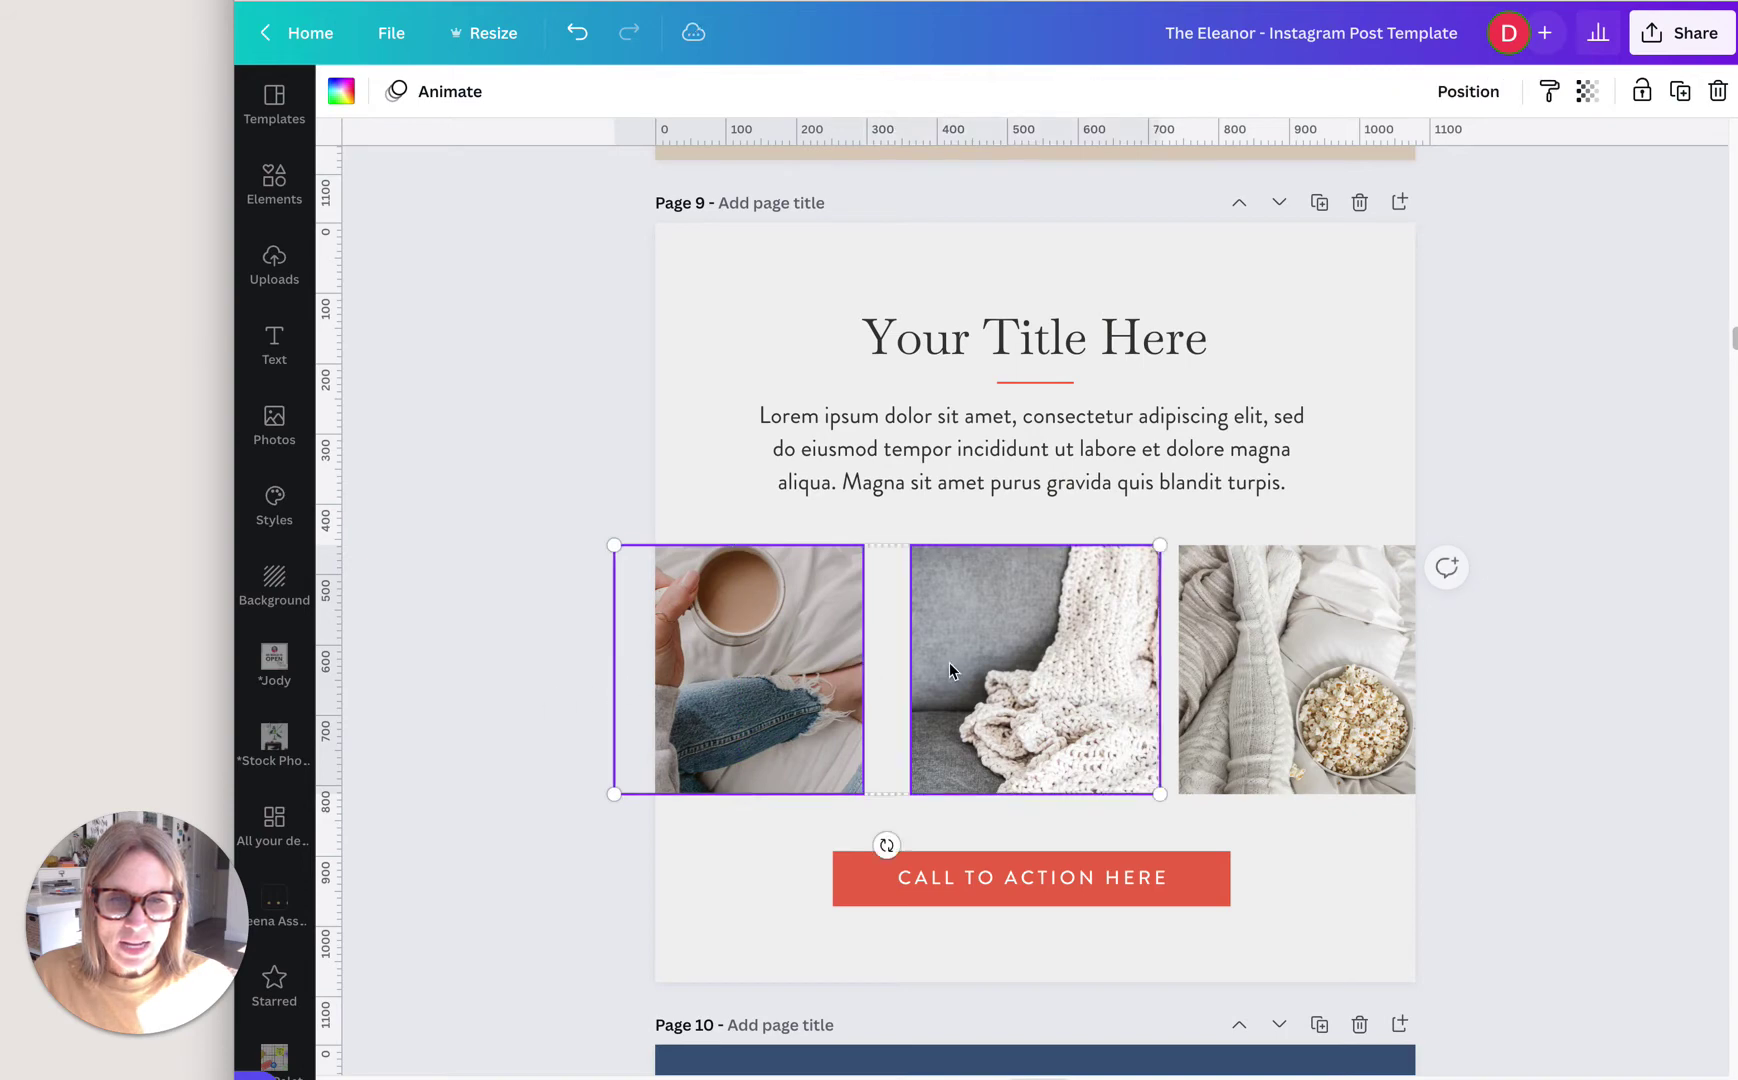
shift+click(1261, 642)
click(1470, 98)
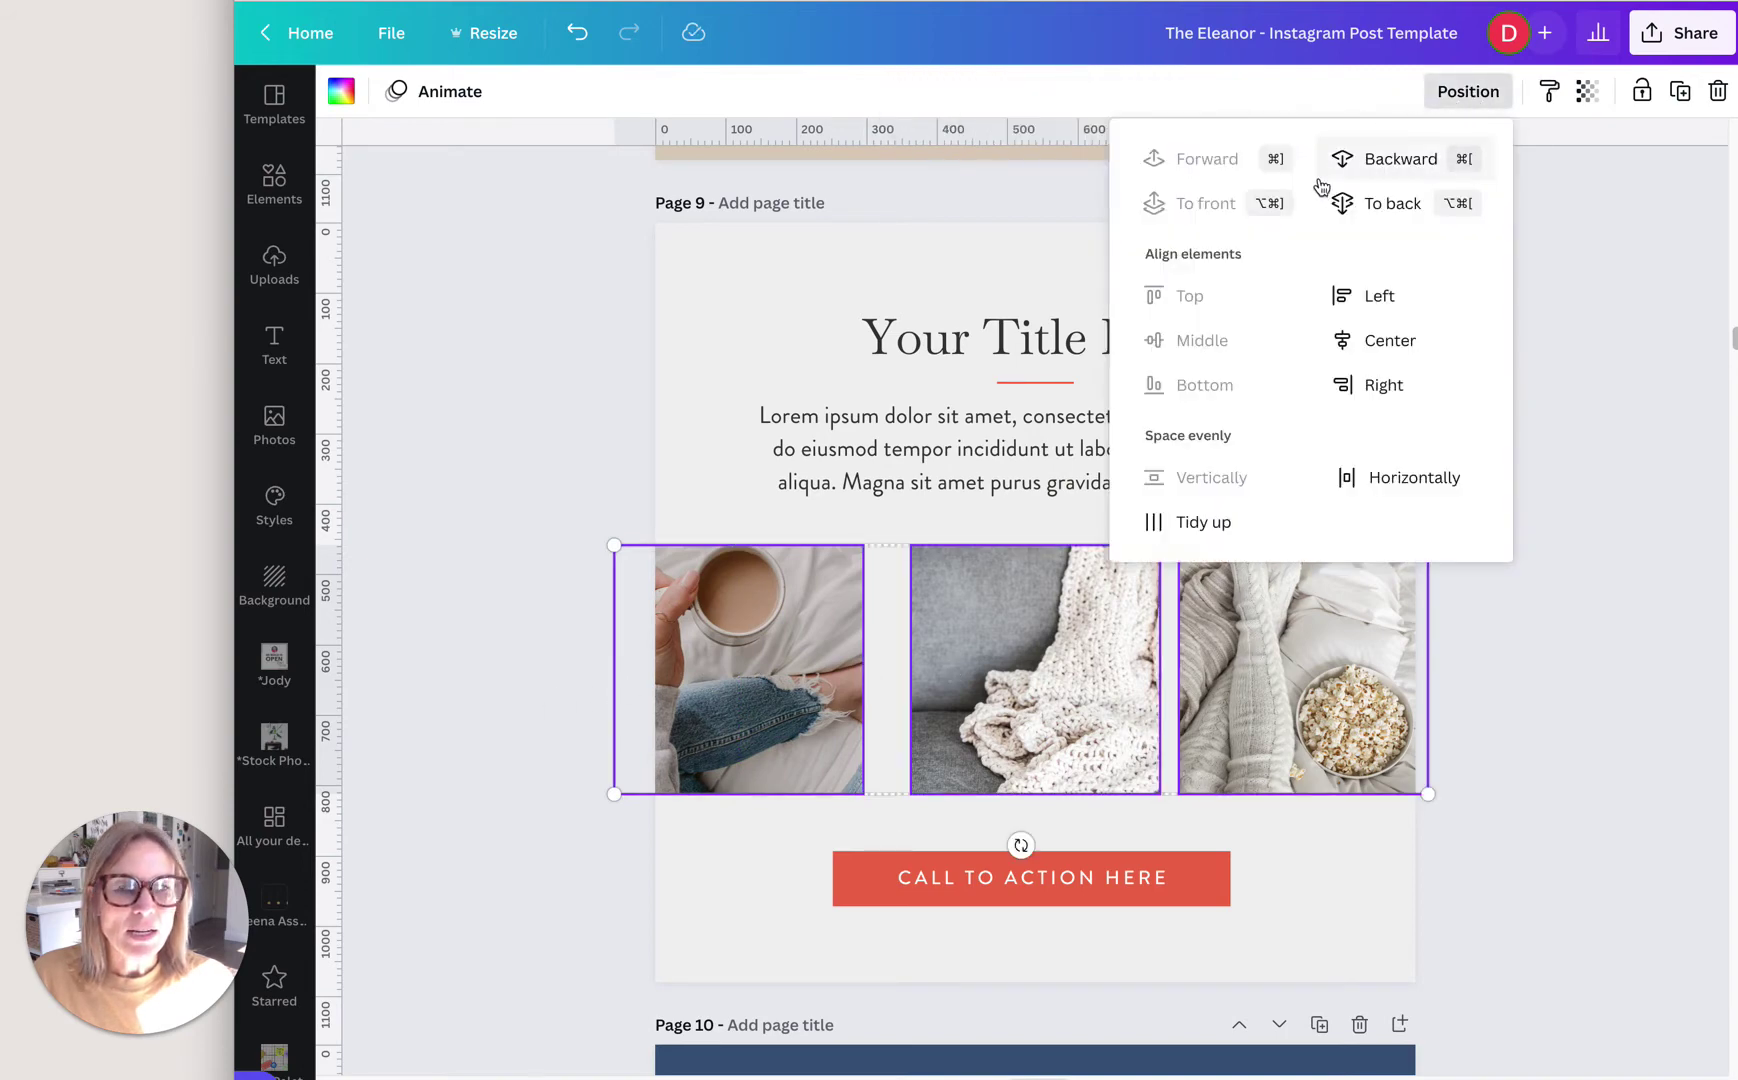
click(1393, 482)
click(725, 669)
drag(725, 669, 721, 676)
click(500, 763)
Step: Move one photo back onto the page and recheck the photos' Position options
click(1226, 656)
drag(1226, 656, 1210, 656)
shift+click(769, 635)
shift+click(983, 640)
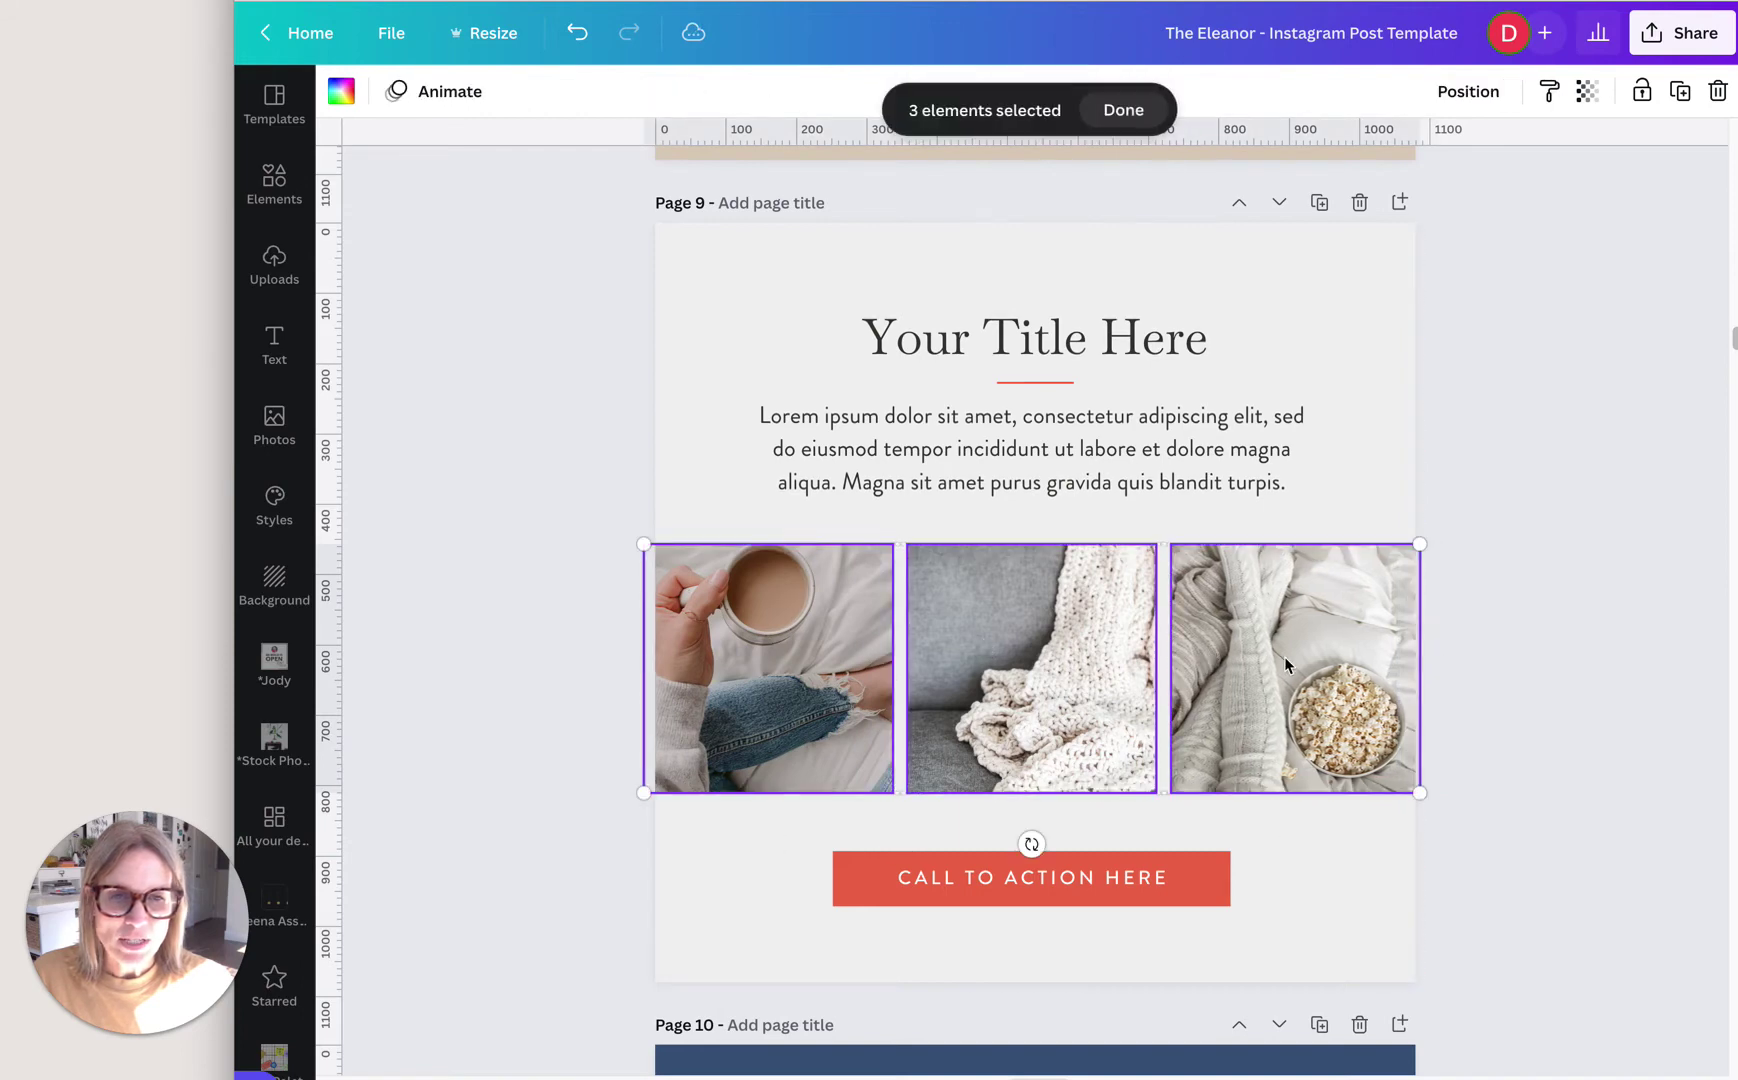
click(1468, 92)
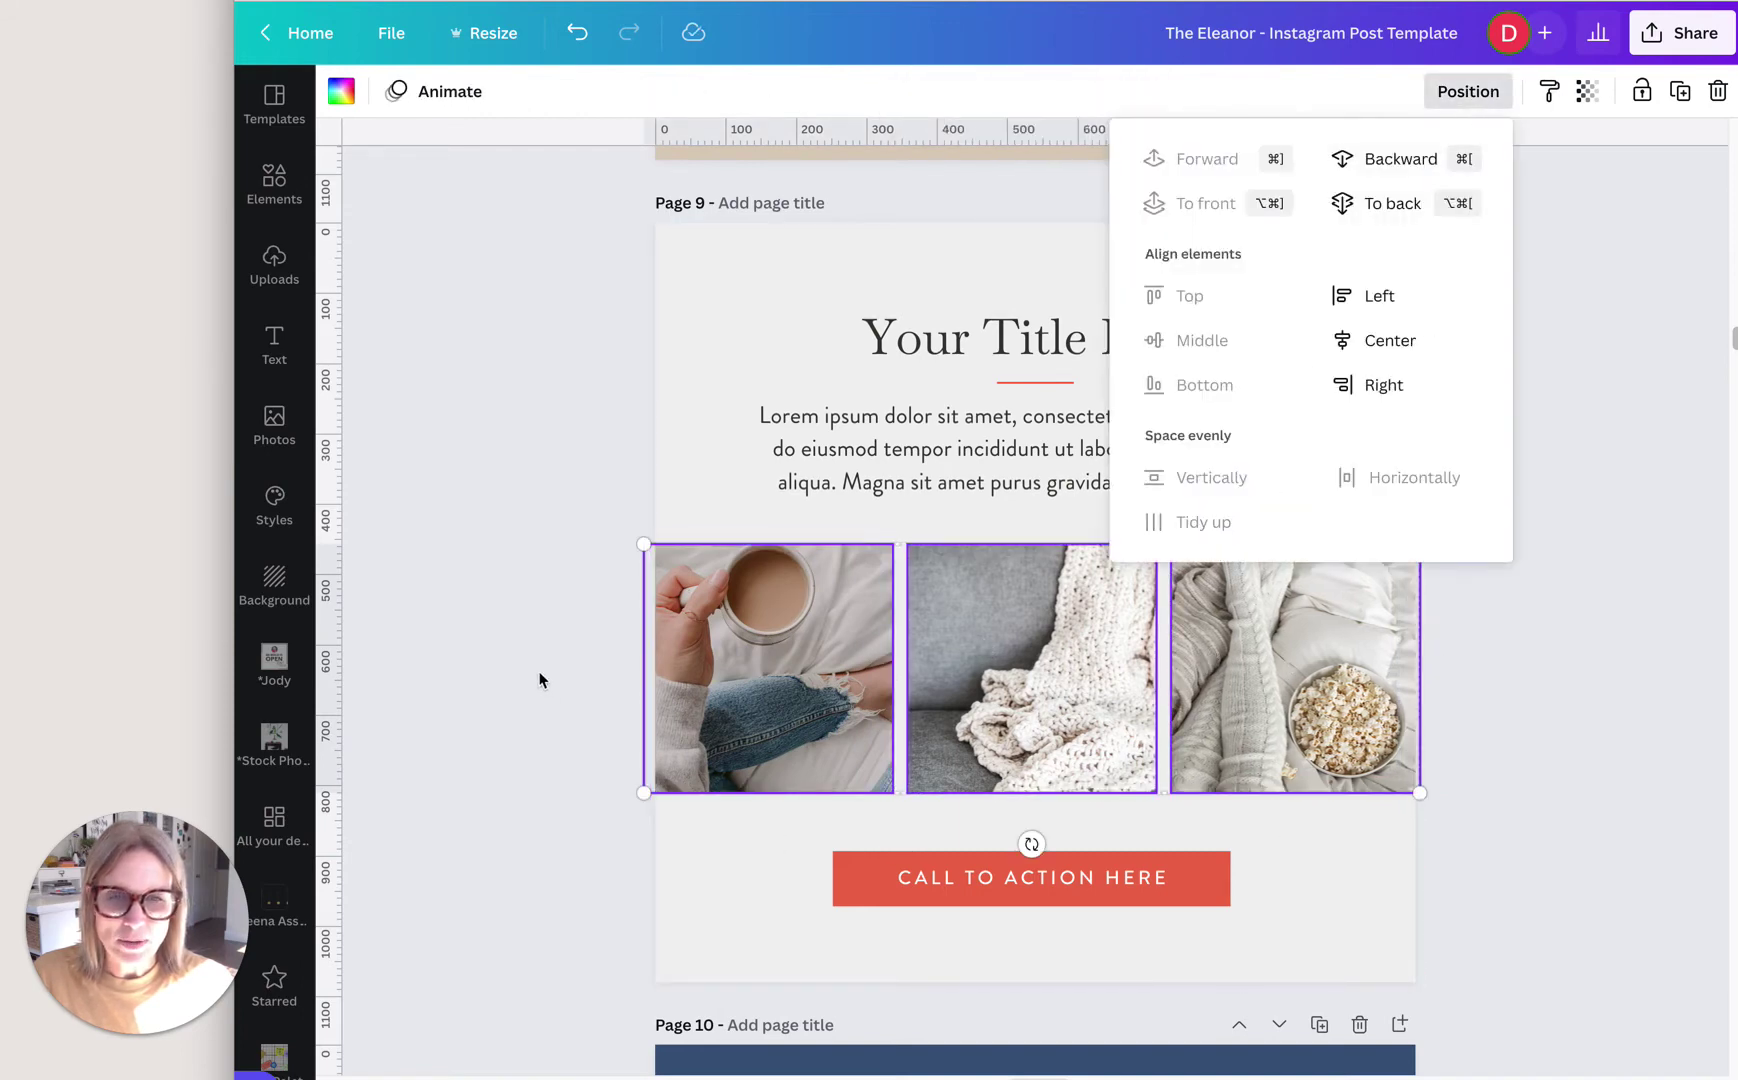
click(595, 634)
click(452, 800)
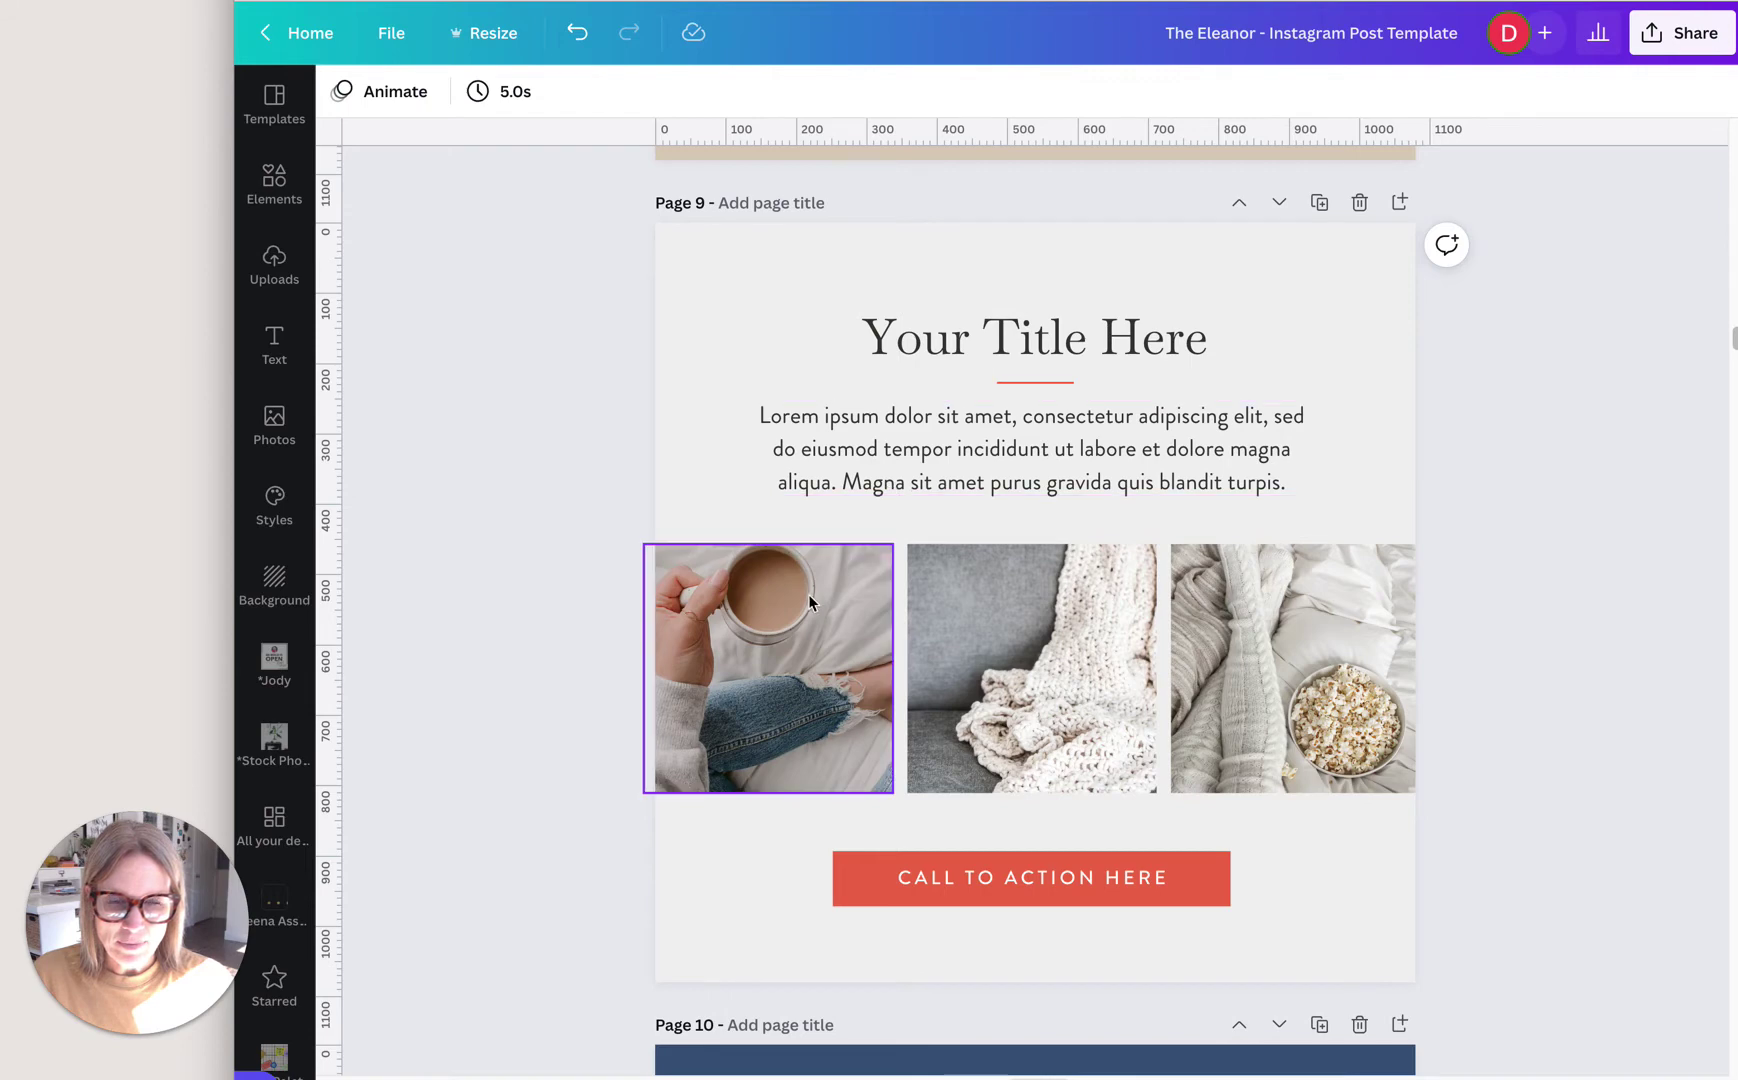
Step: Drag the body text paragraph down over the photo row
click(962, 454)
drag(962, 454, 948, 662)
click(527, 836)
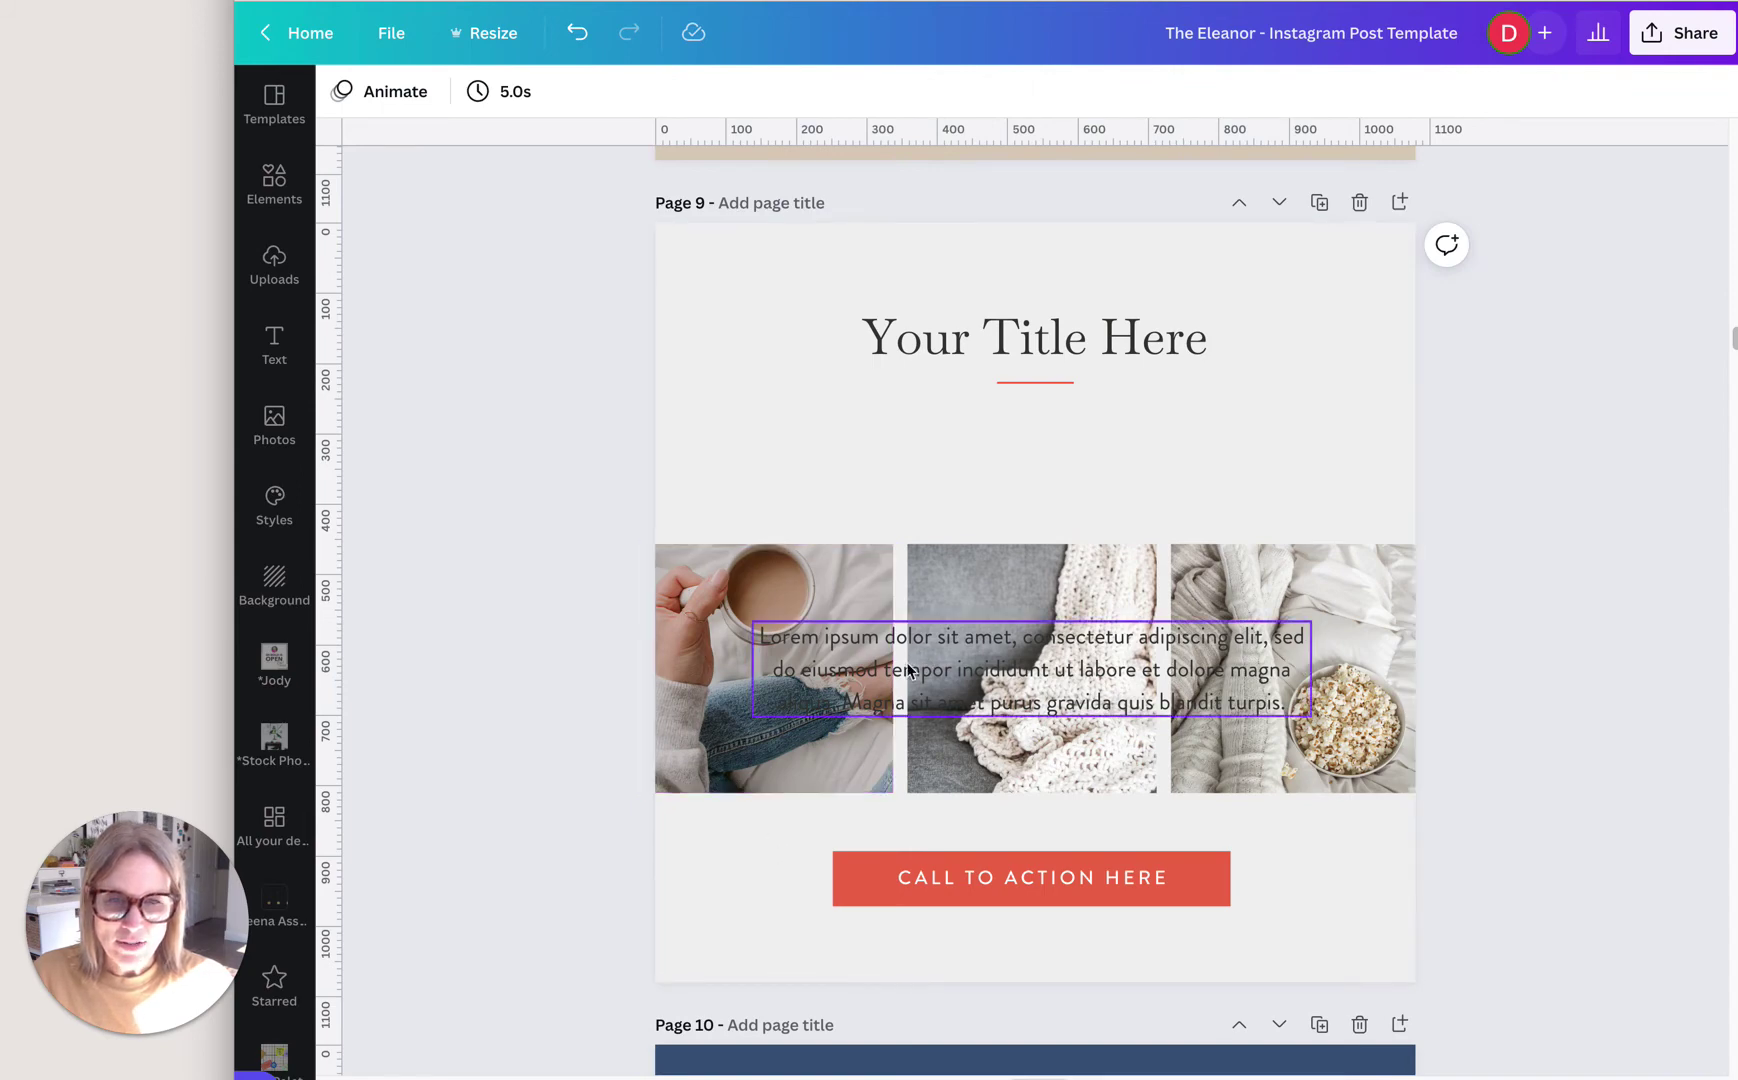
Step: Send the body text To back, then To front, and move it back above the photos
click(864, 688)
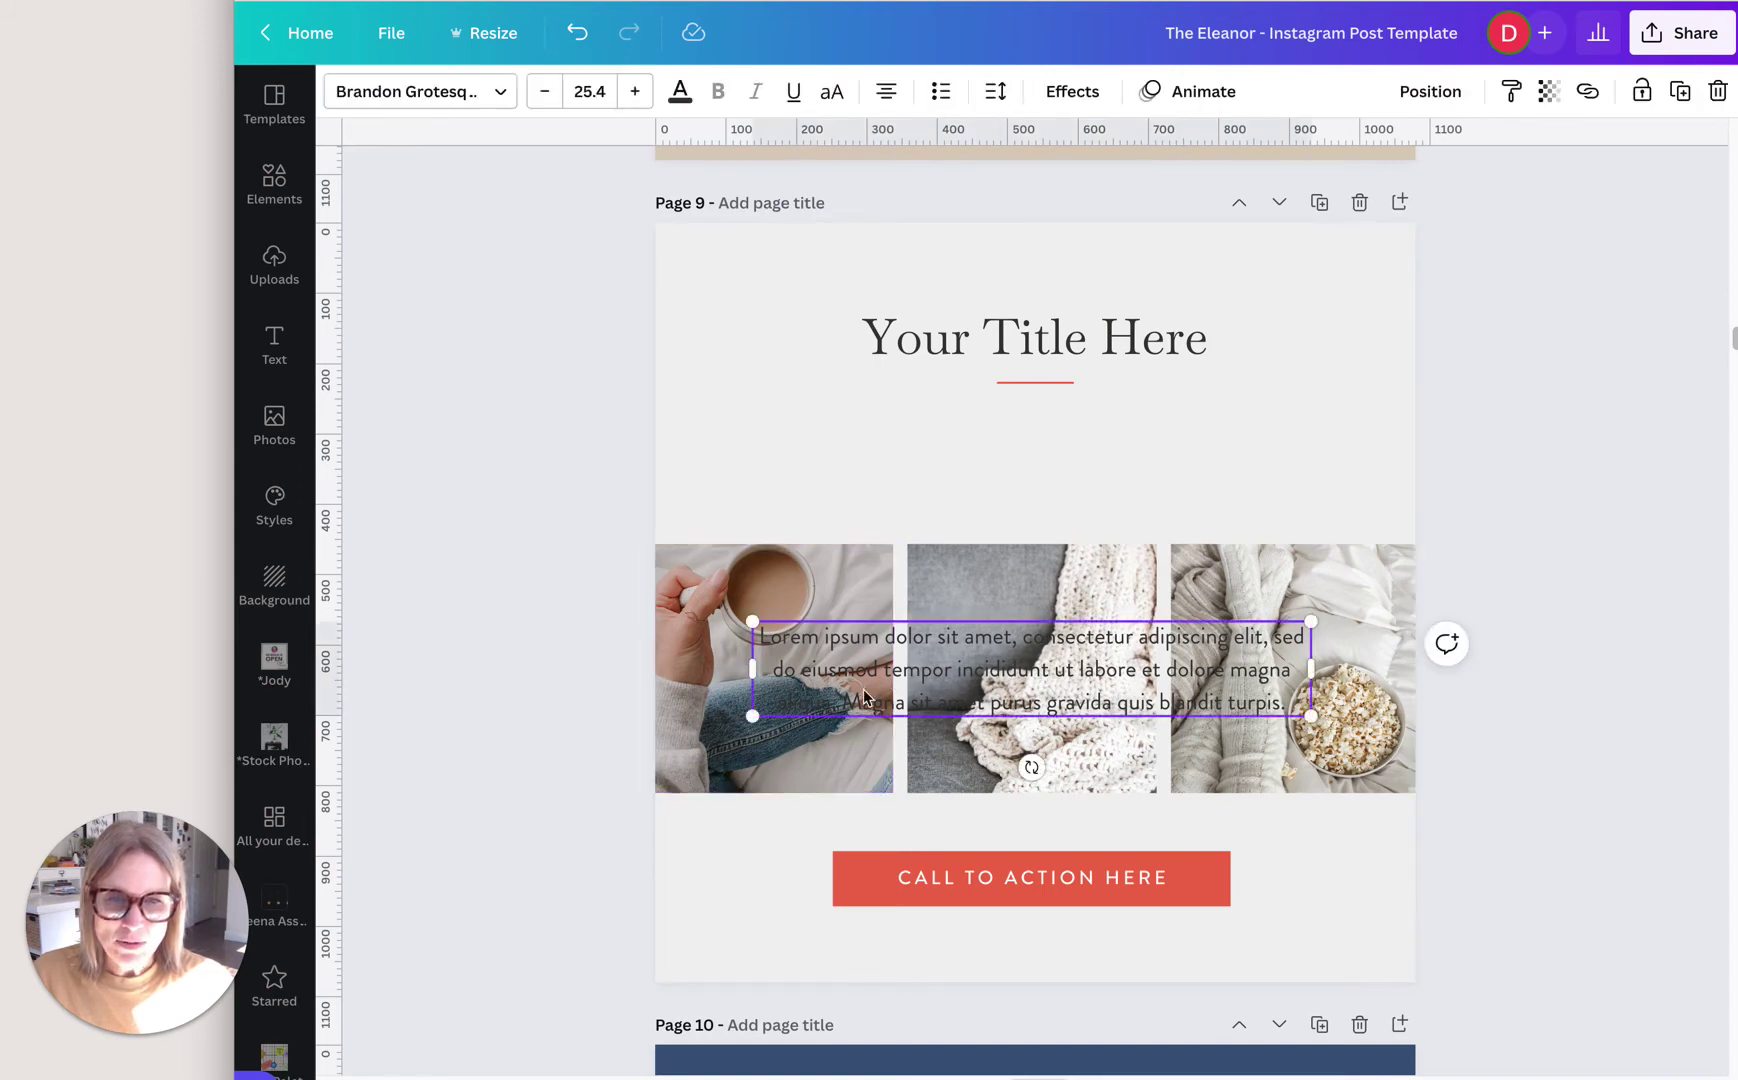
click(1450, 93)
click(1355, 205)
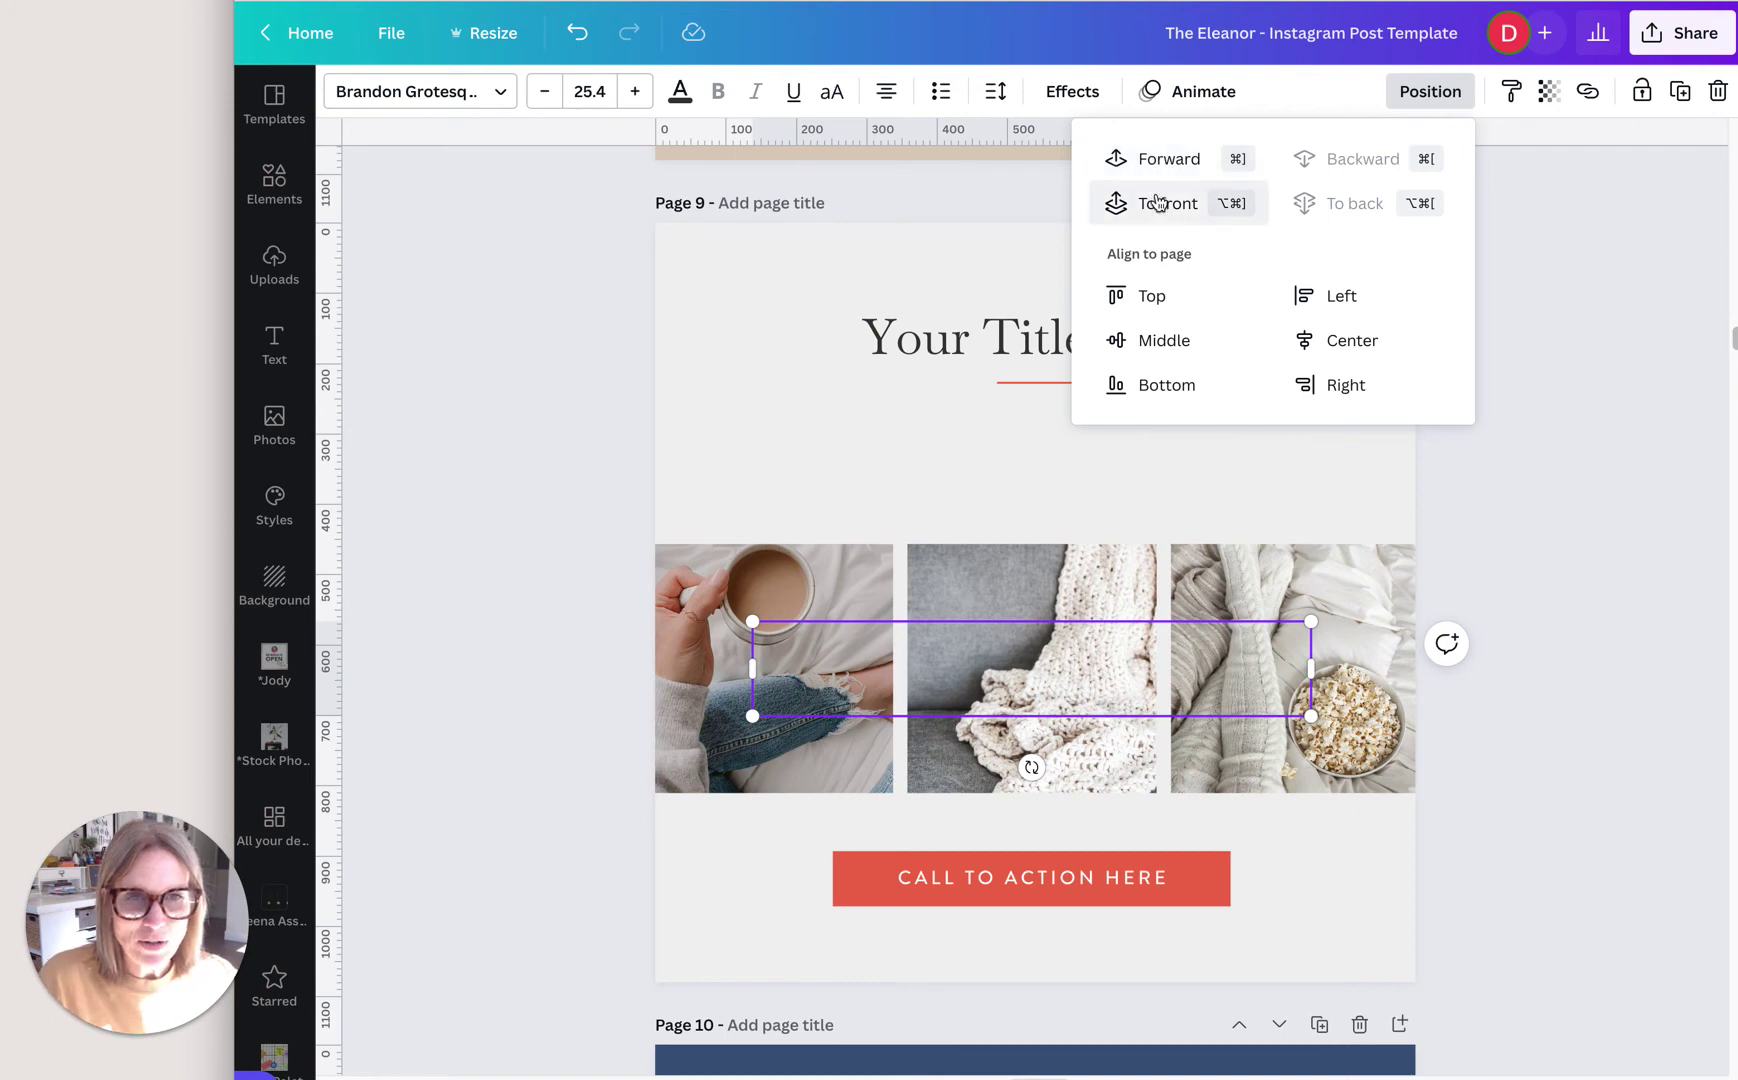
click(1160, 203)
click(565, 540)
drag(1018, 663, 1020, 454)
Step: Drag the call-to-action button over the middle photo and layer it Forward, then To front
click(859, 866)
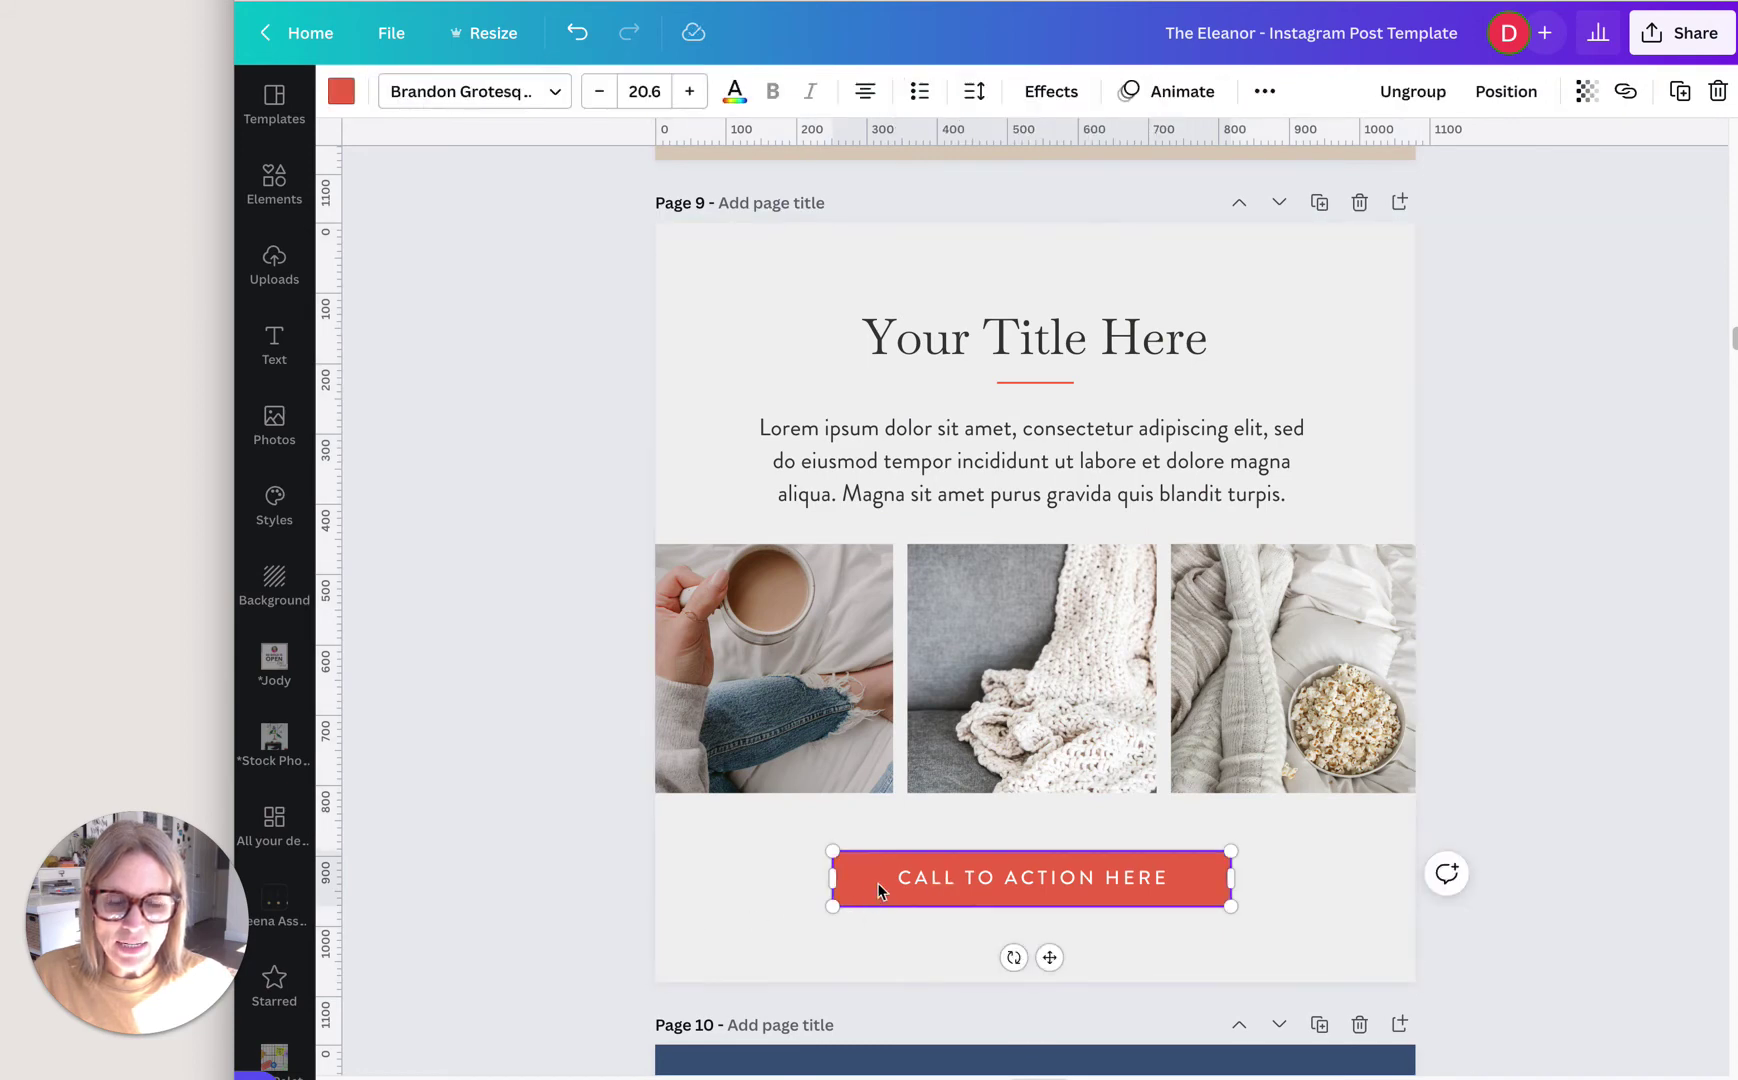
drag(877, 883, 883, 673)
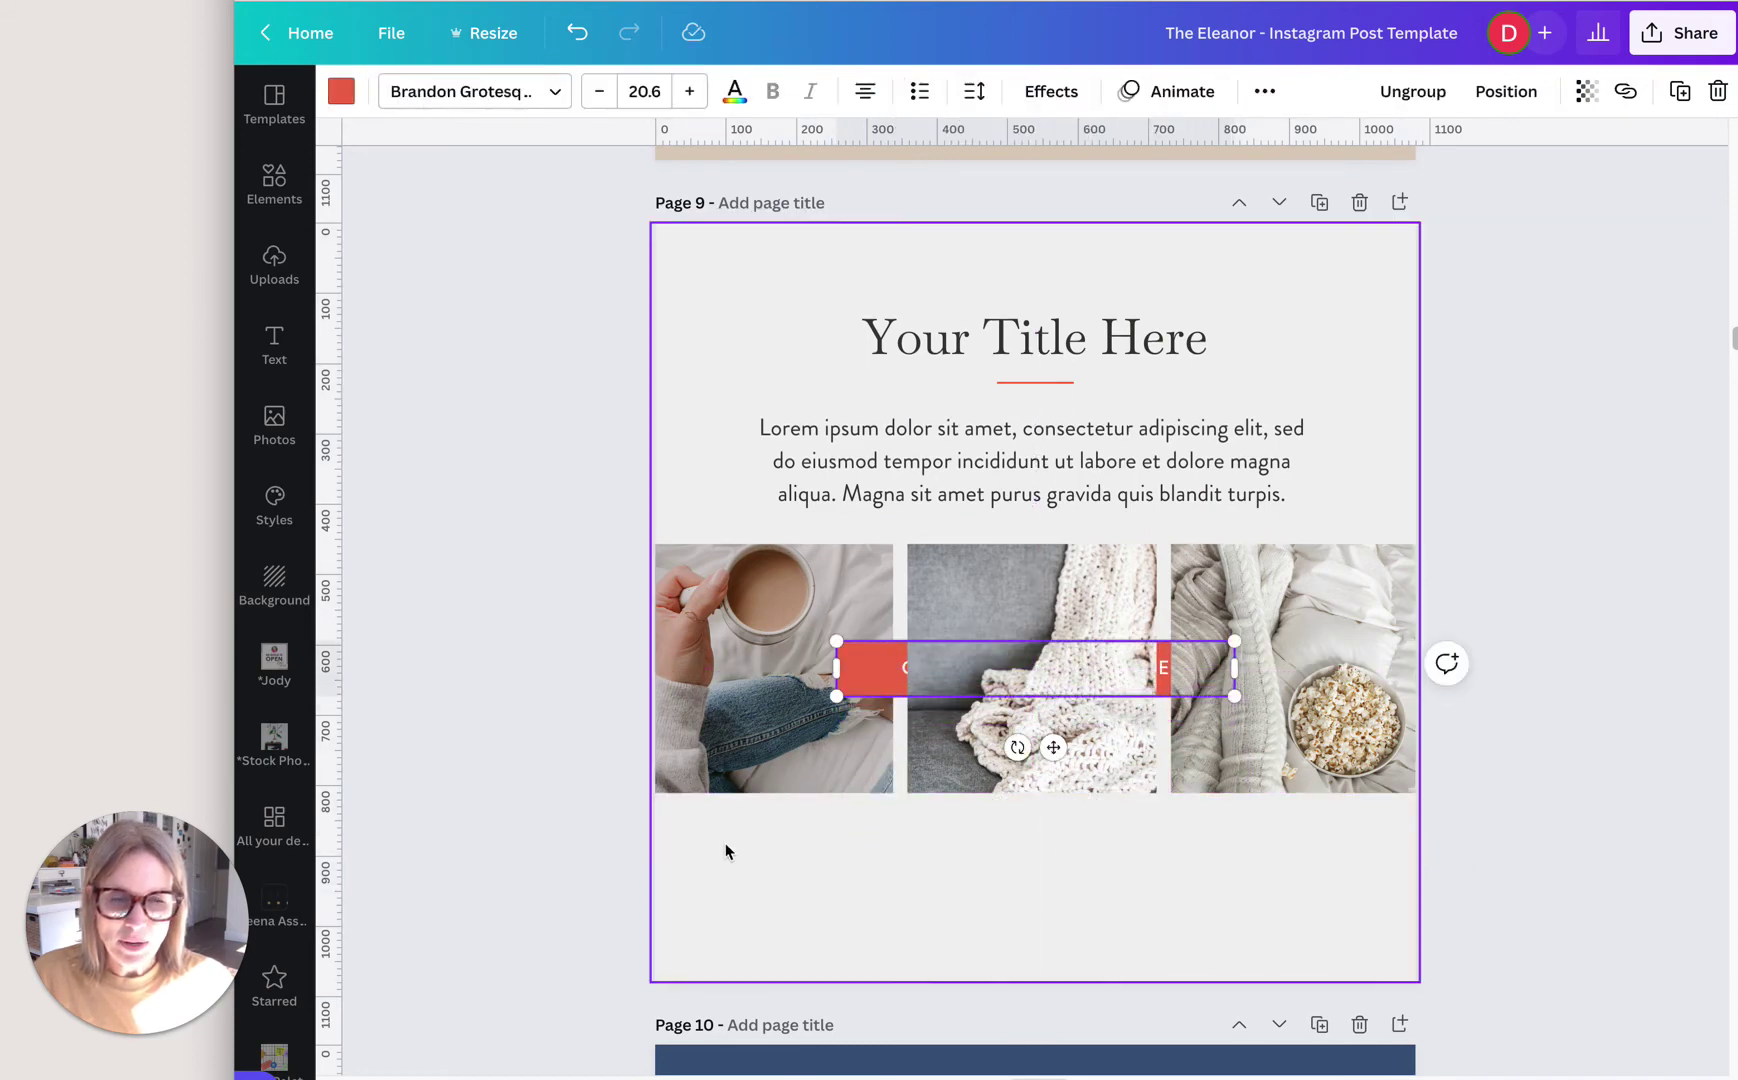
click(1507, 91)
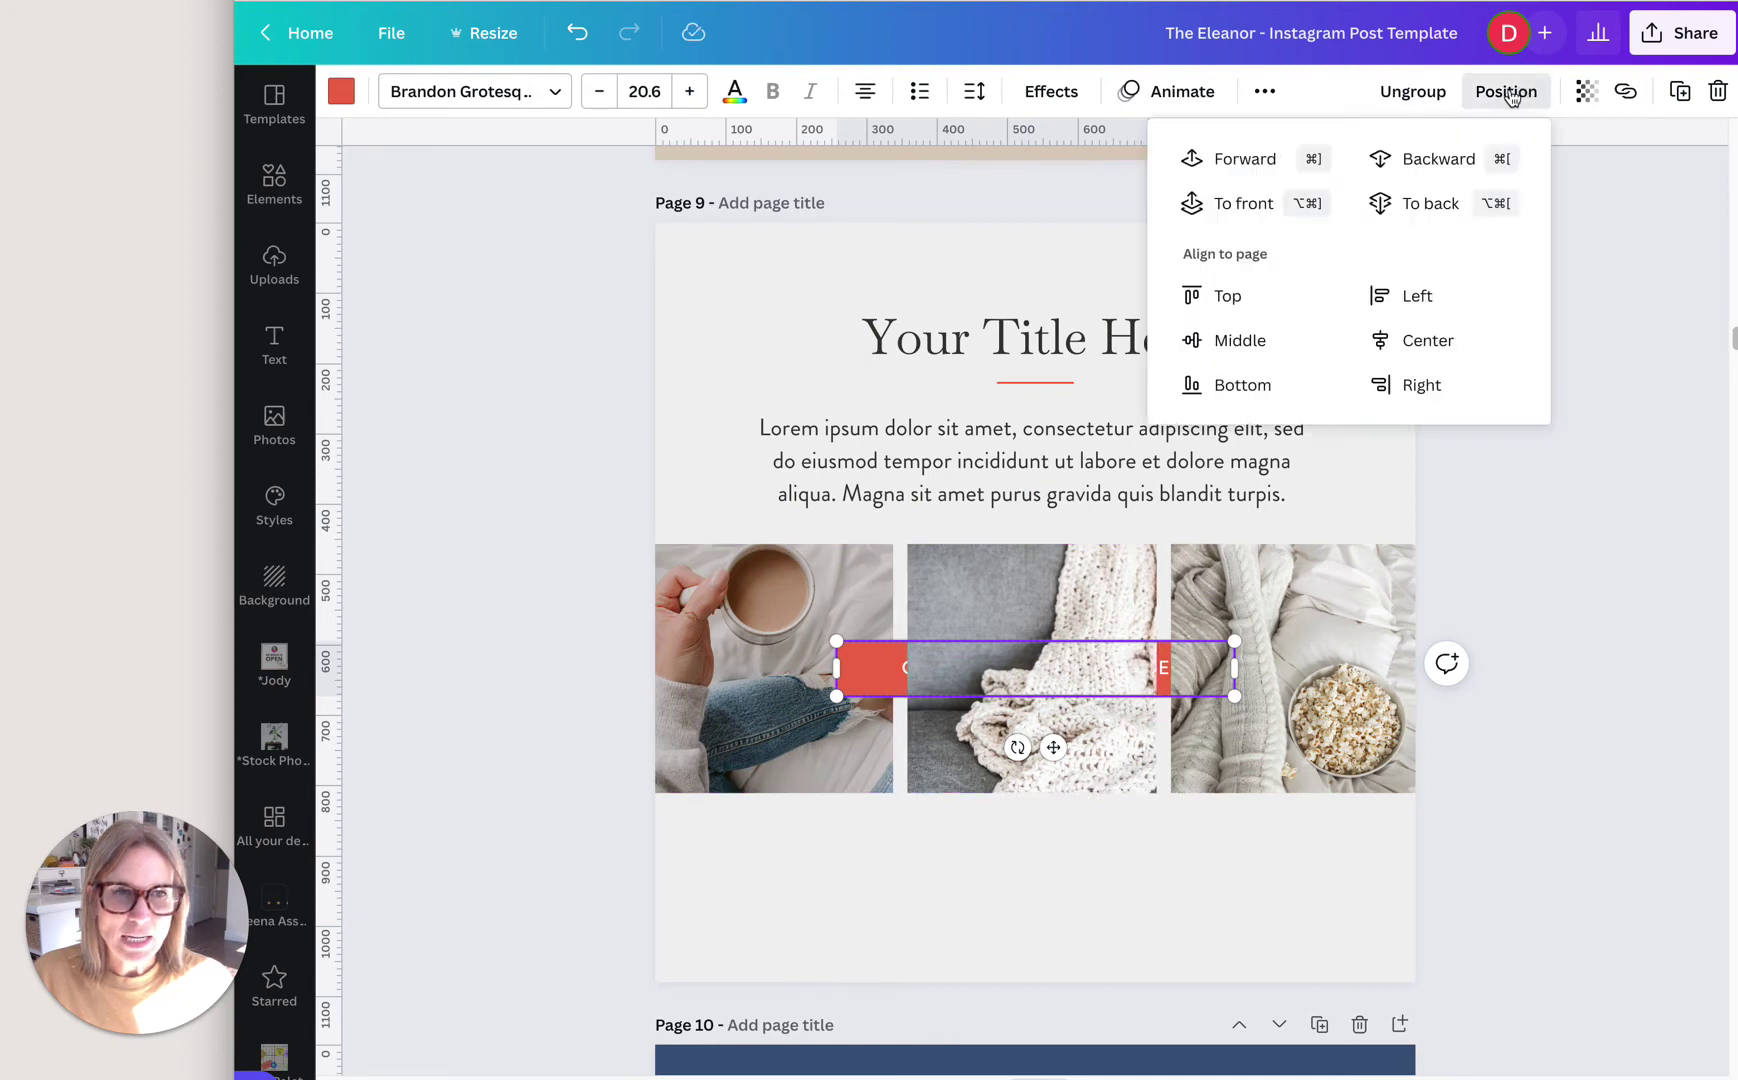
click(1243, 163)
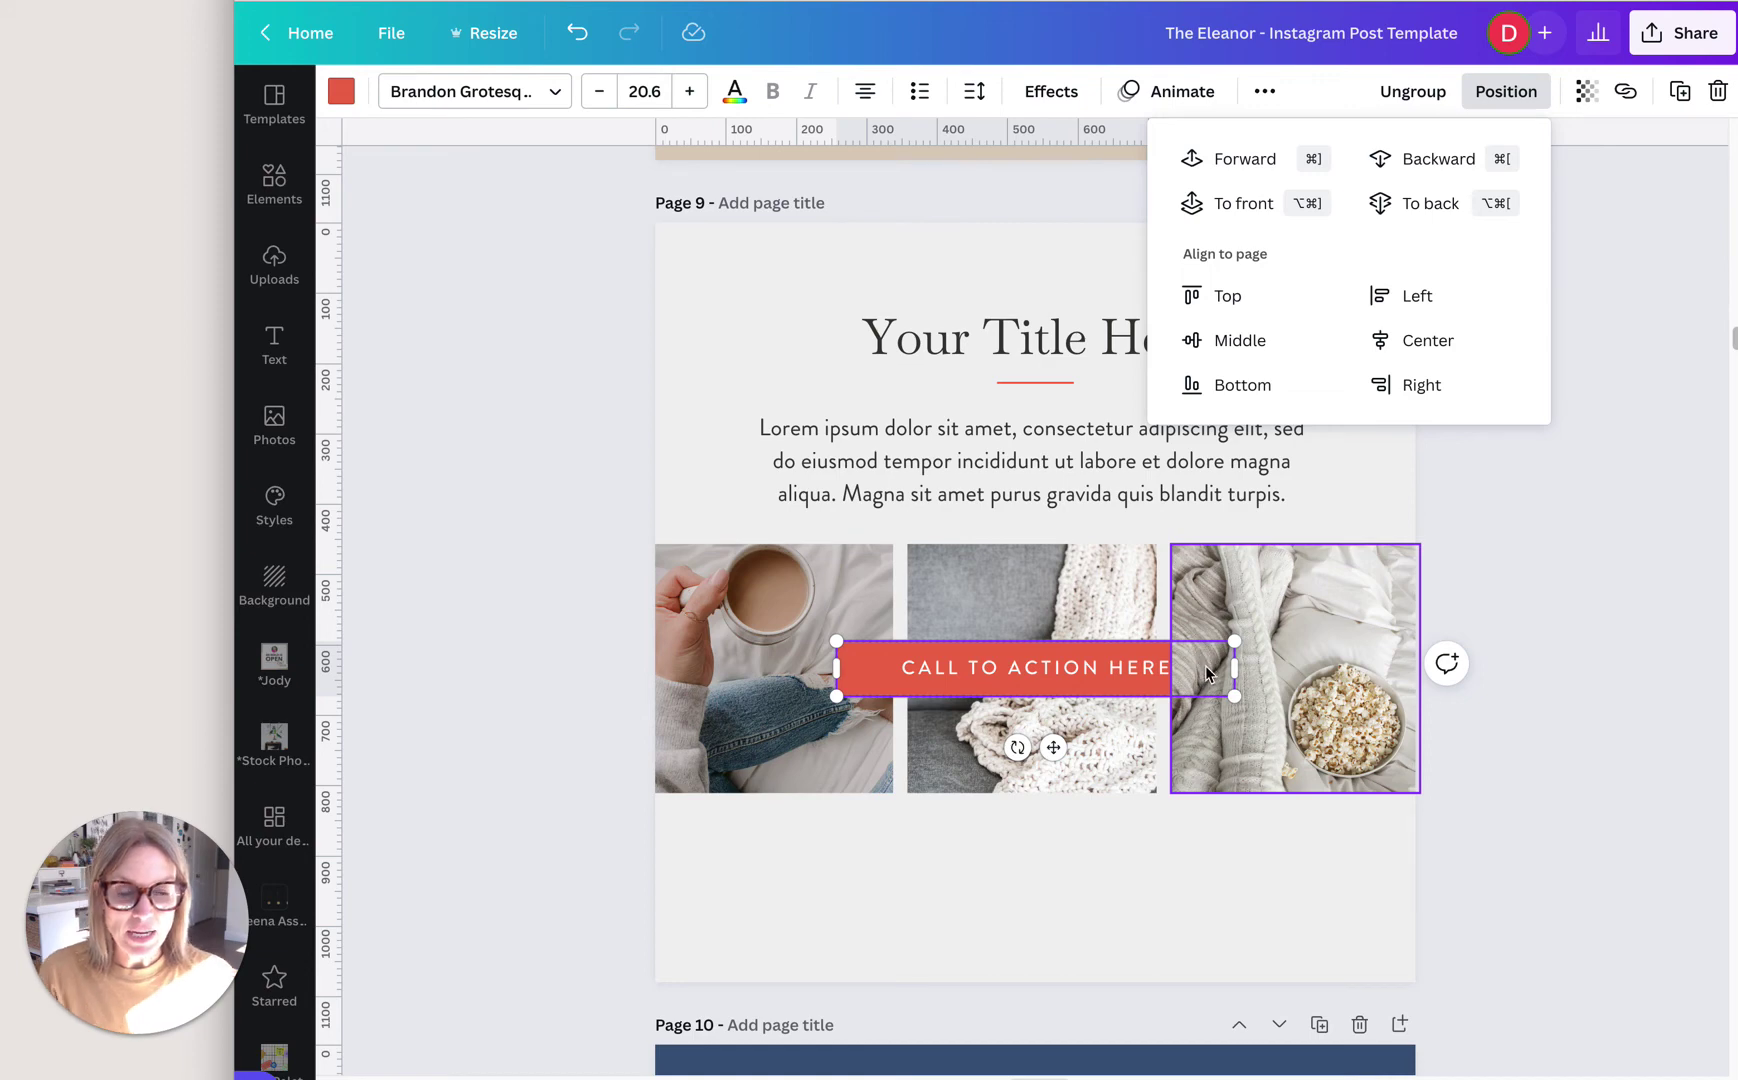
click(1246, 203)
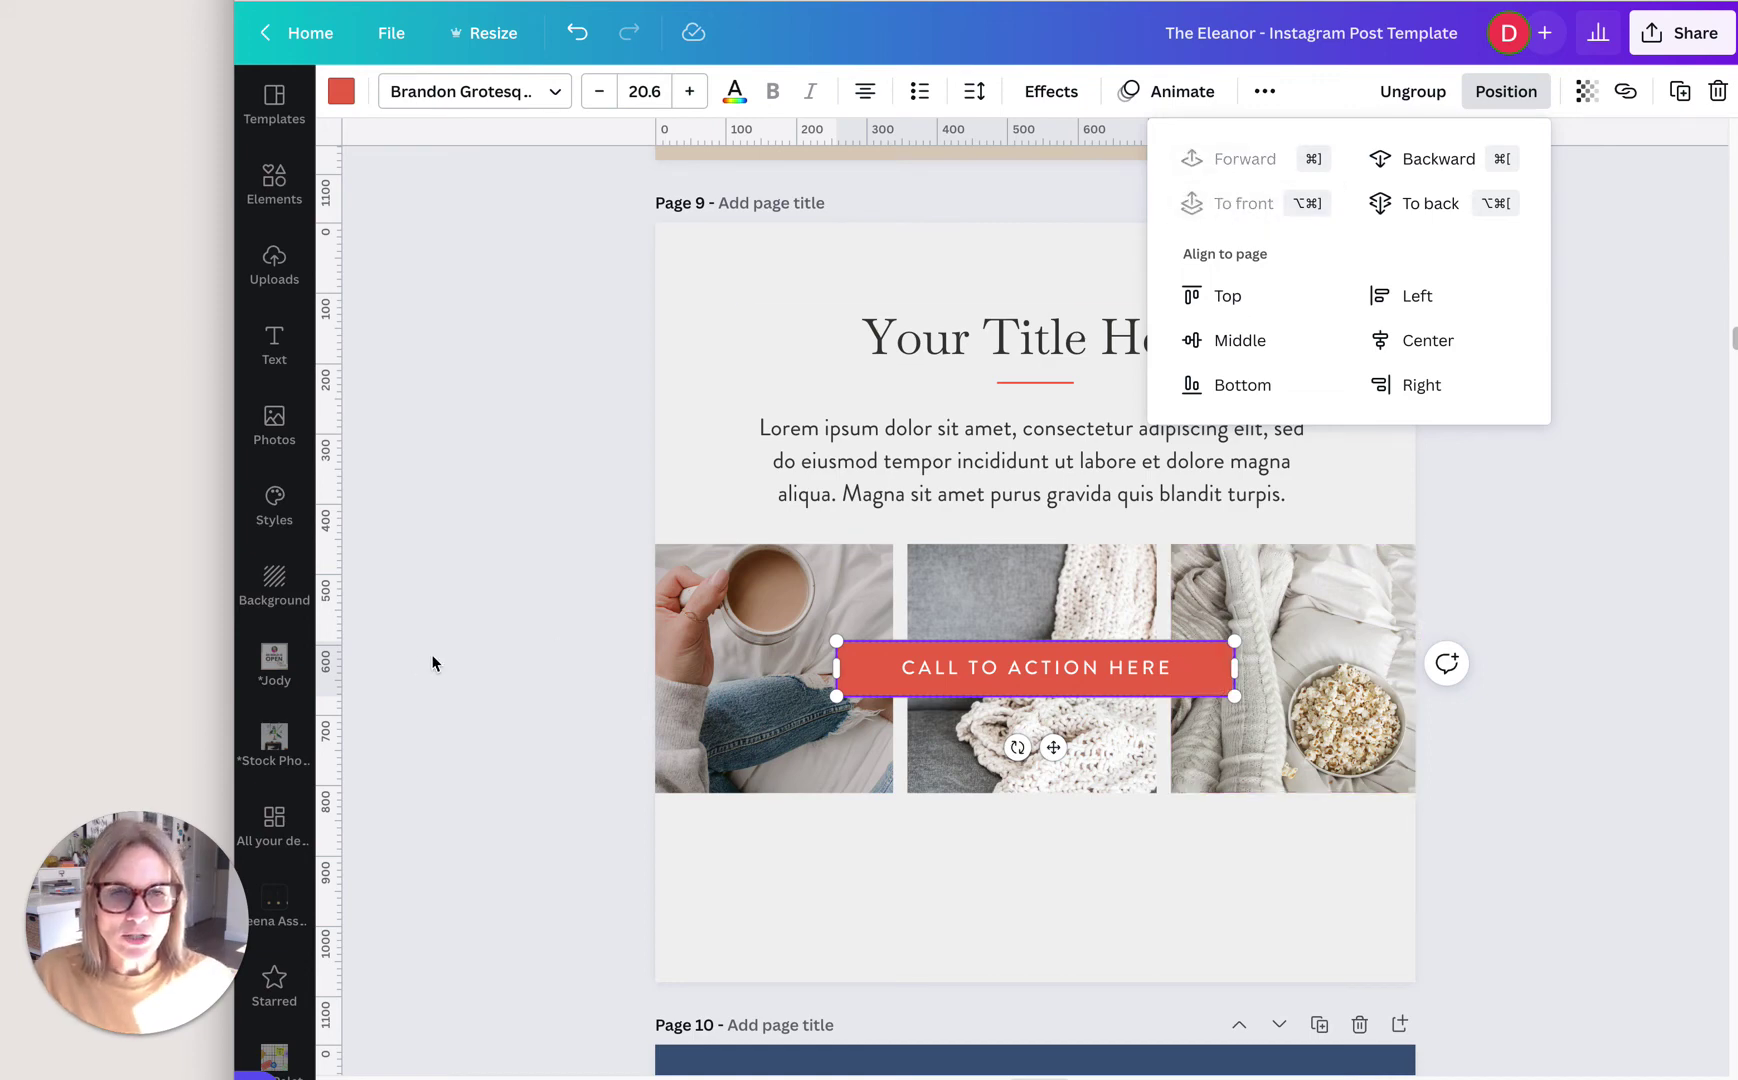
click(548, 661)
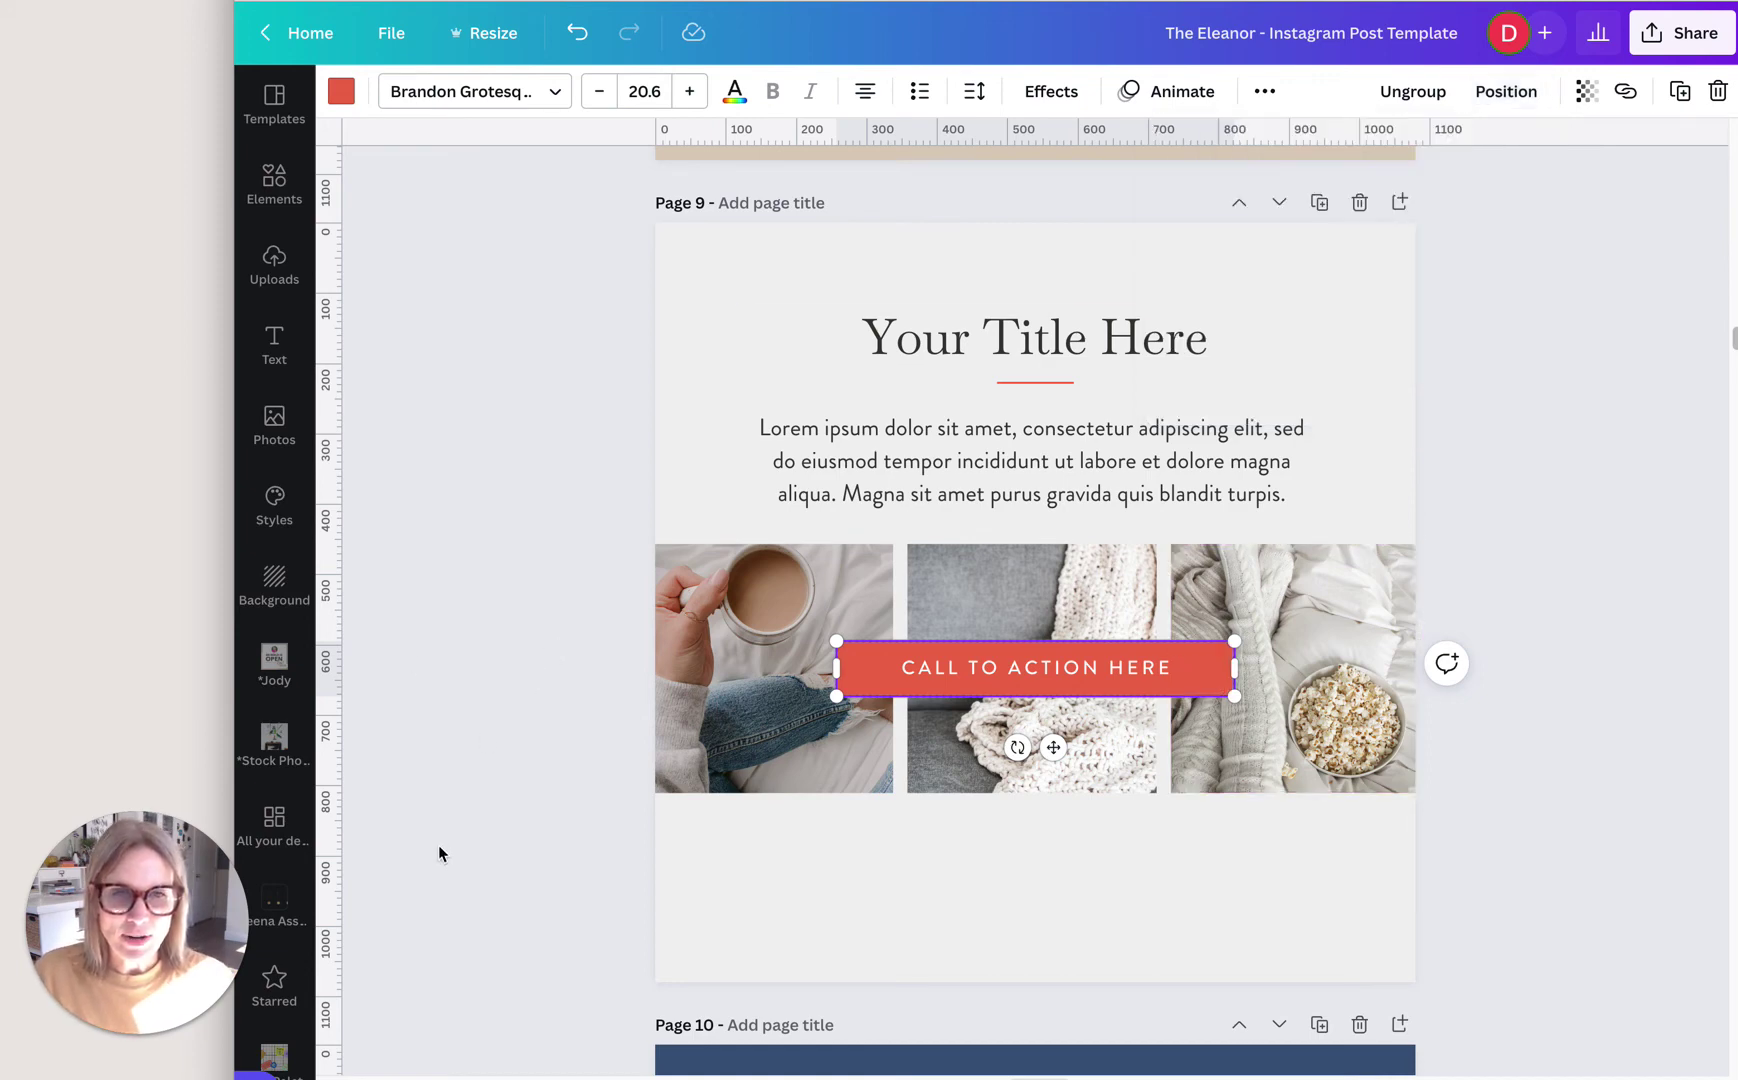
Step: Align the title, red divider line and body text to one left edge
click(748, 280)
click(935, 330)
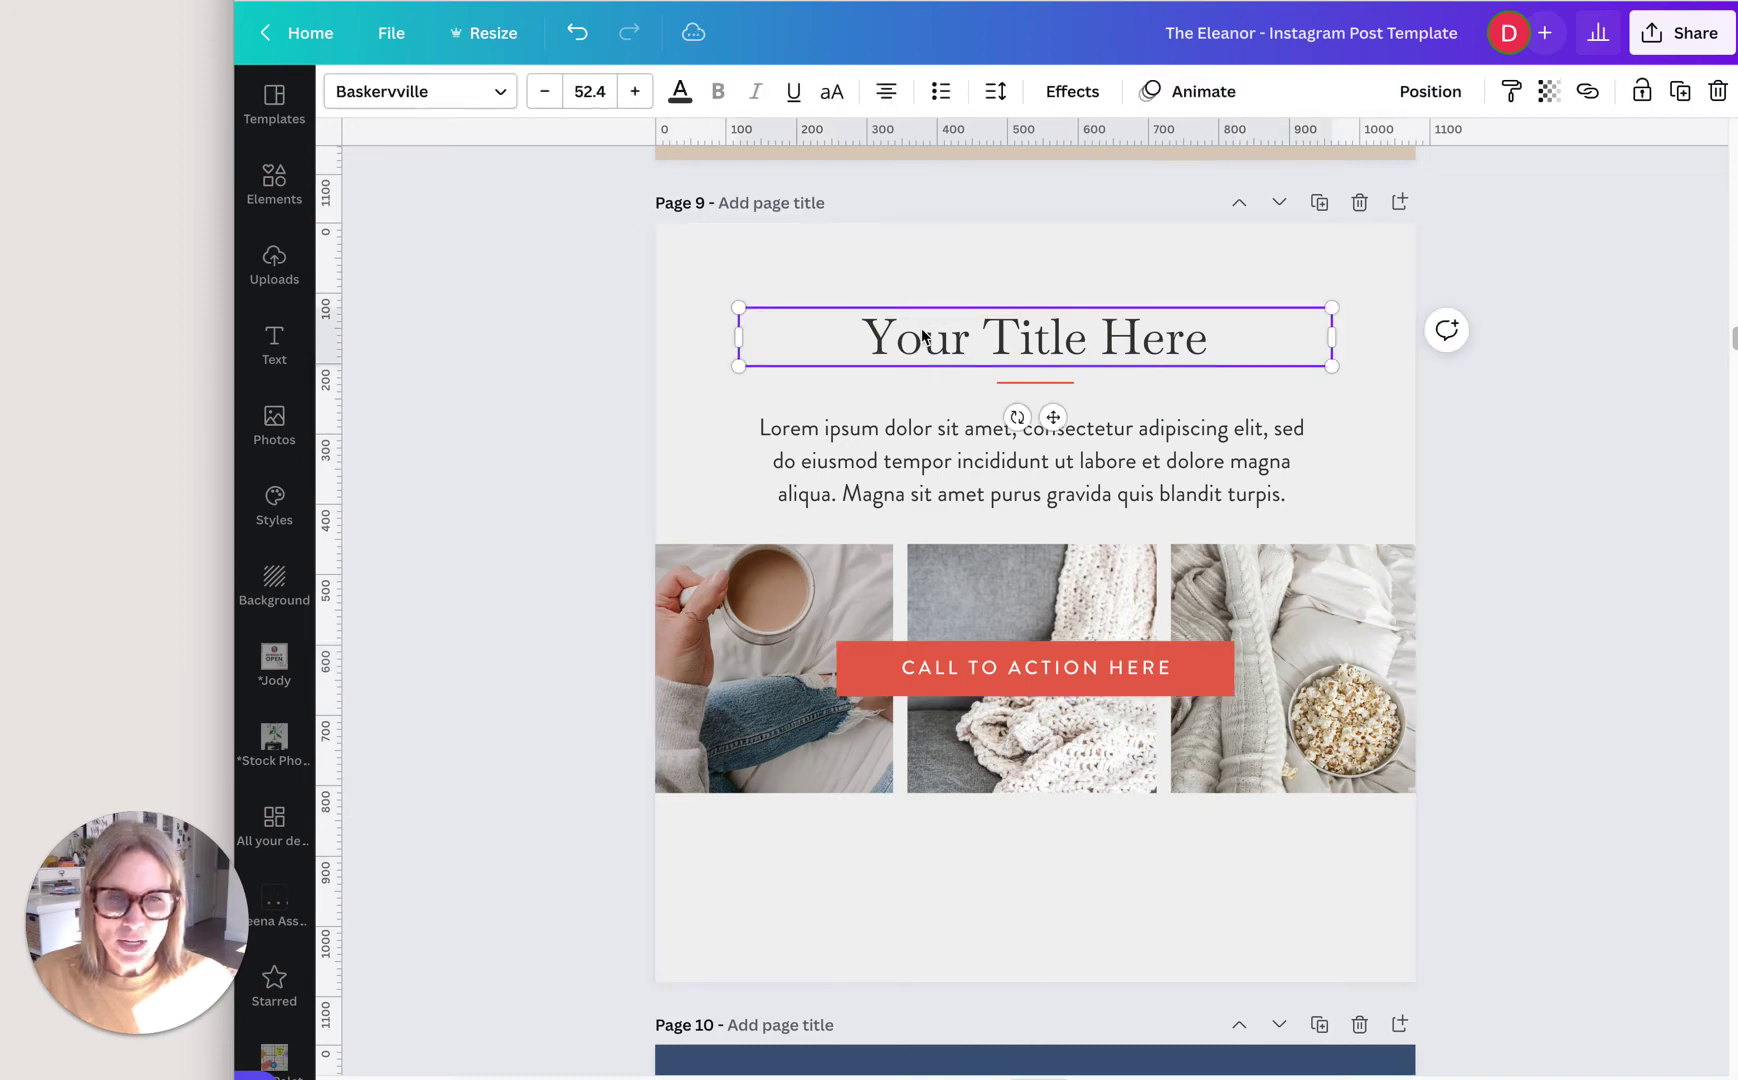
shift+click(921, 474)
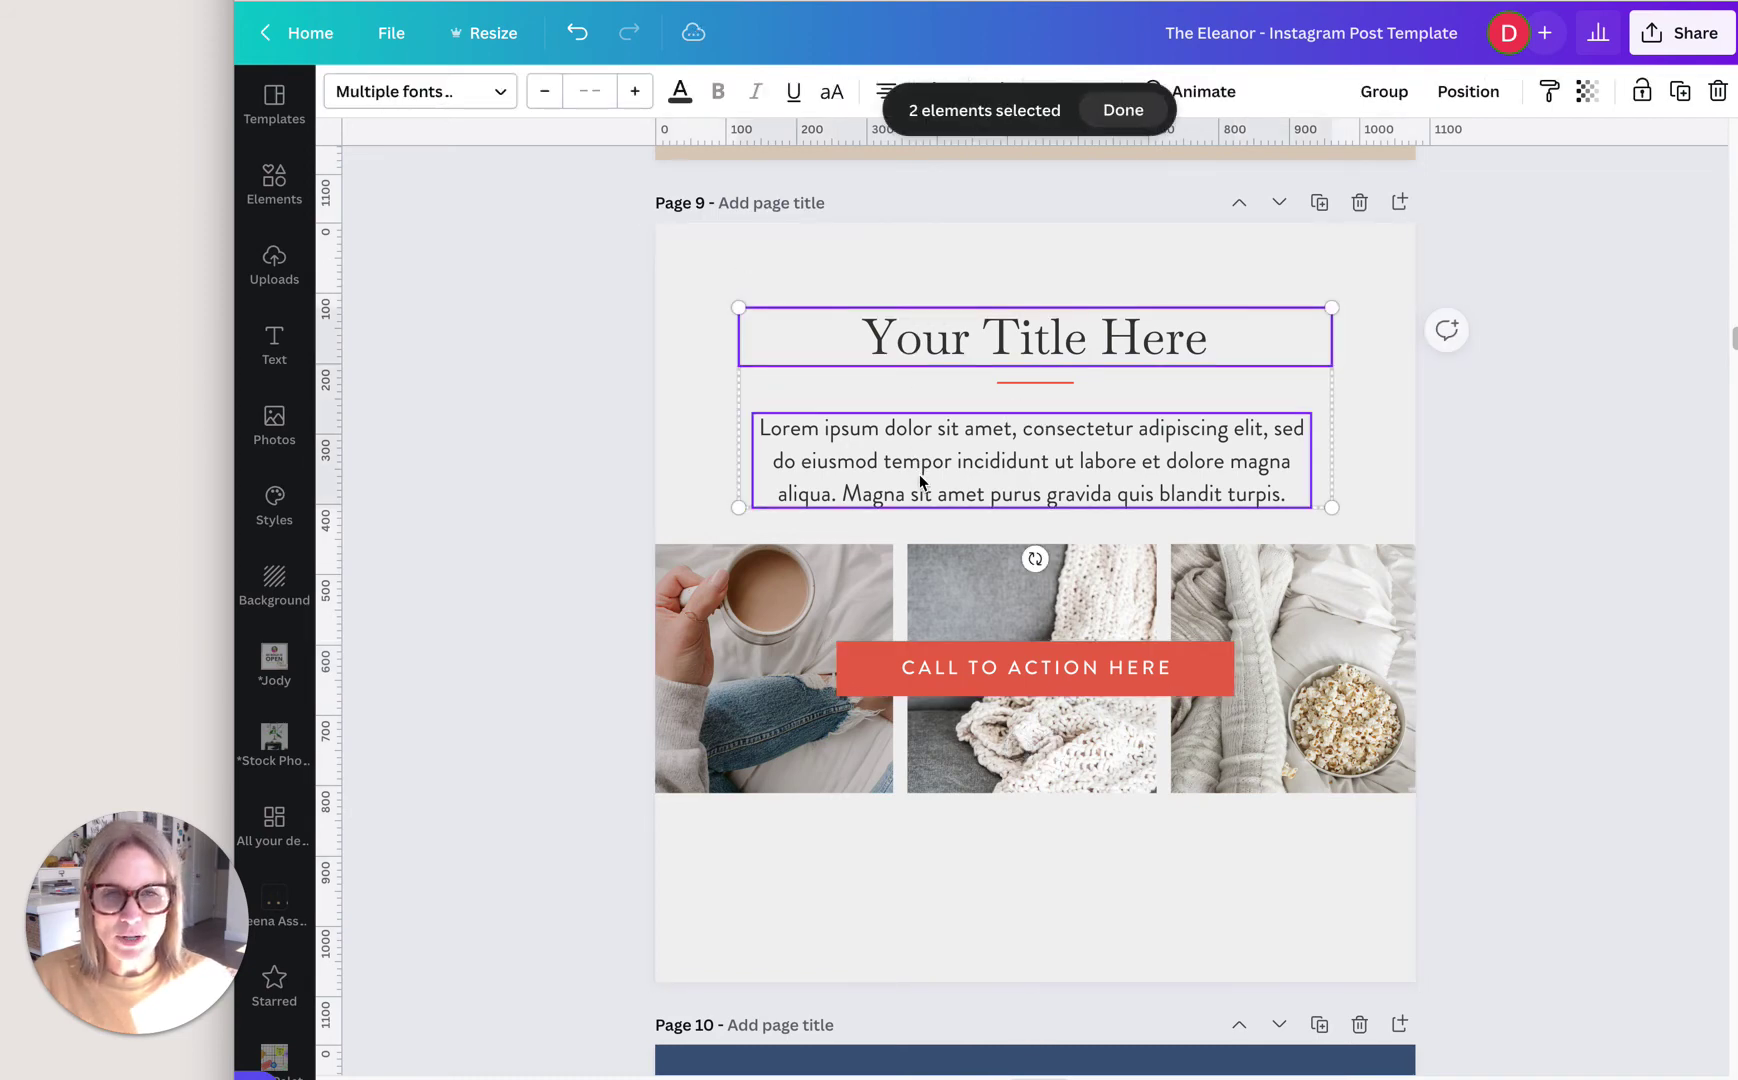
shift+click(1050, 384)
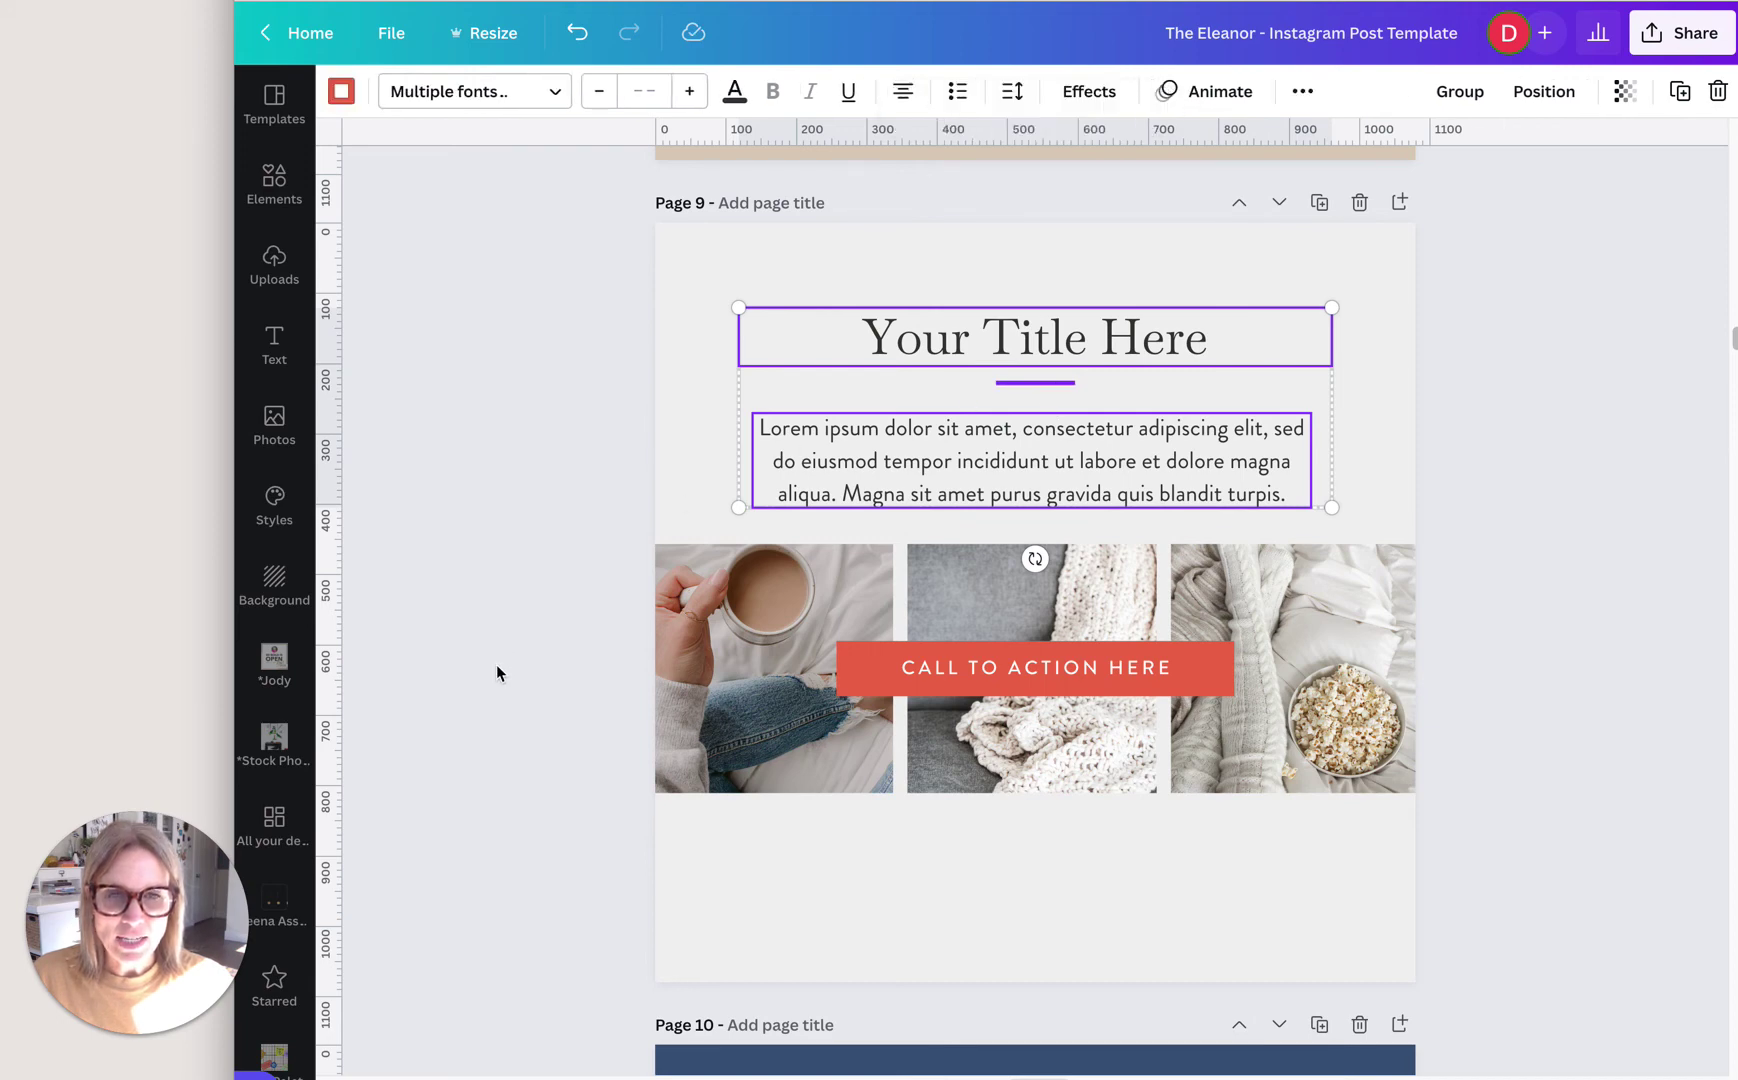
click(1543, 91)
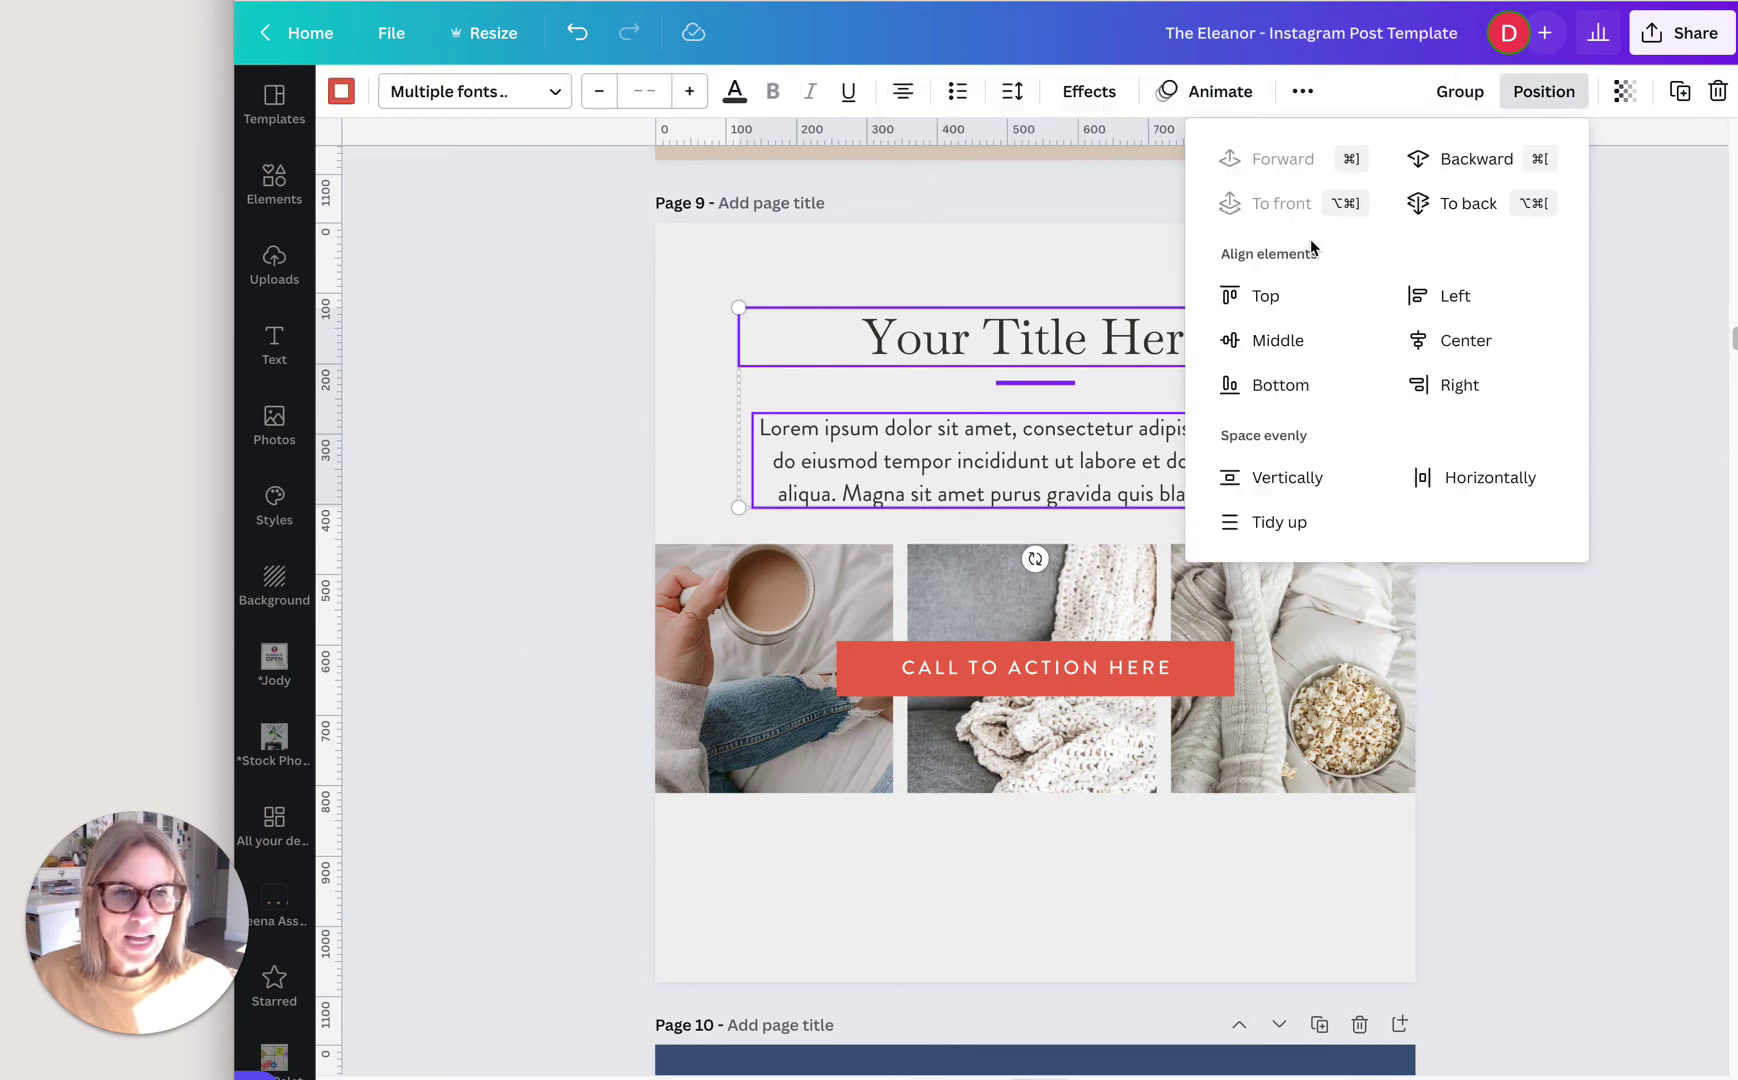
click(1457, 310)
click(536, 622)
click(528, 634)
Step: Set the title's and body paragraph's text alignment to left
click(961, 345)
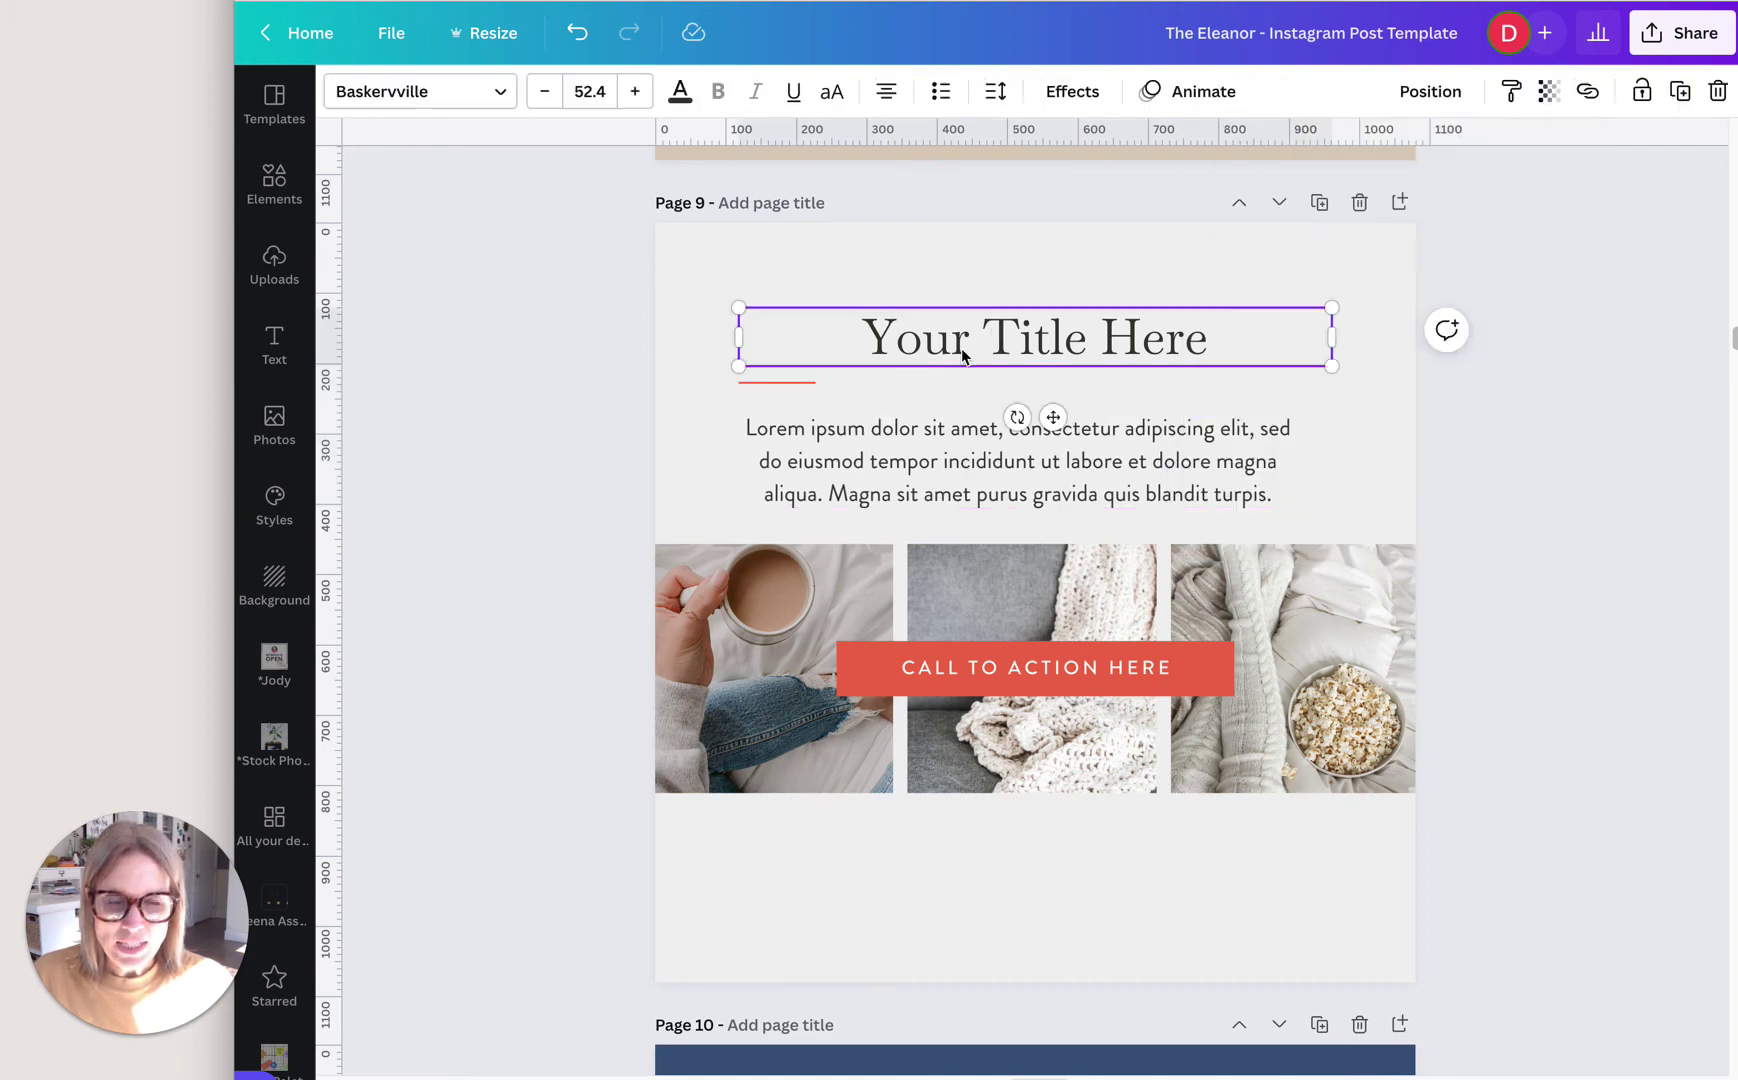
click(887, 97)
click(539, 544)
click(820, 482)
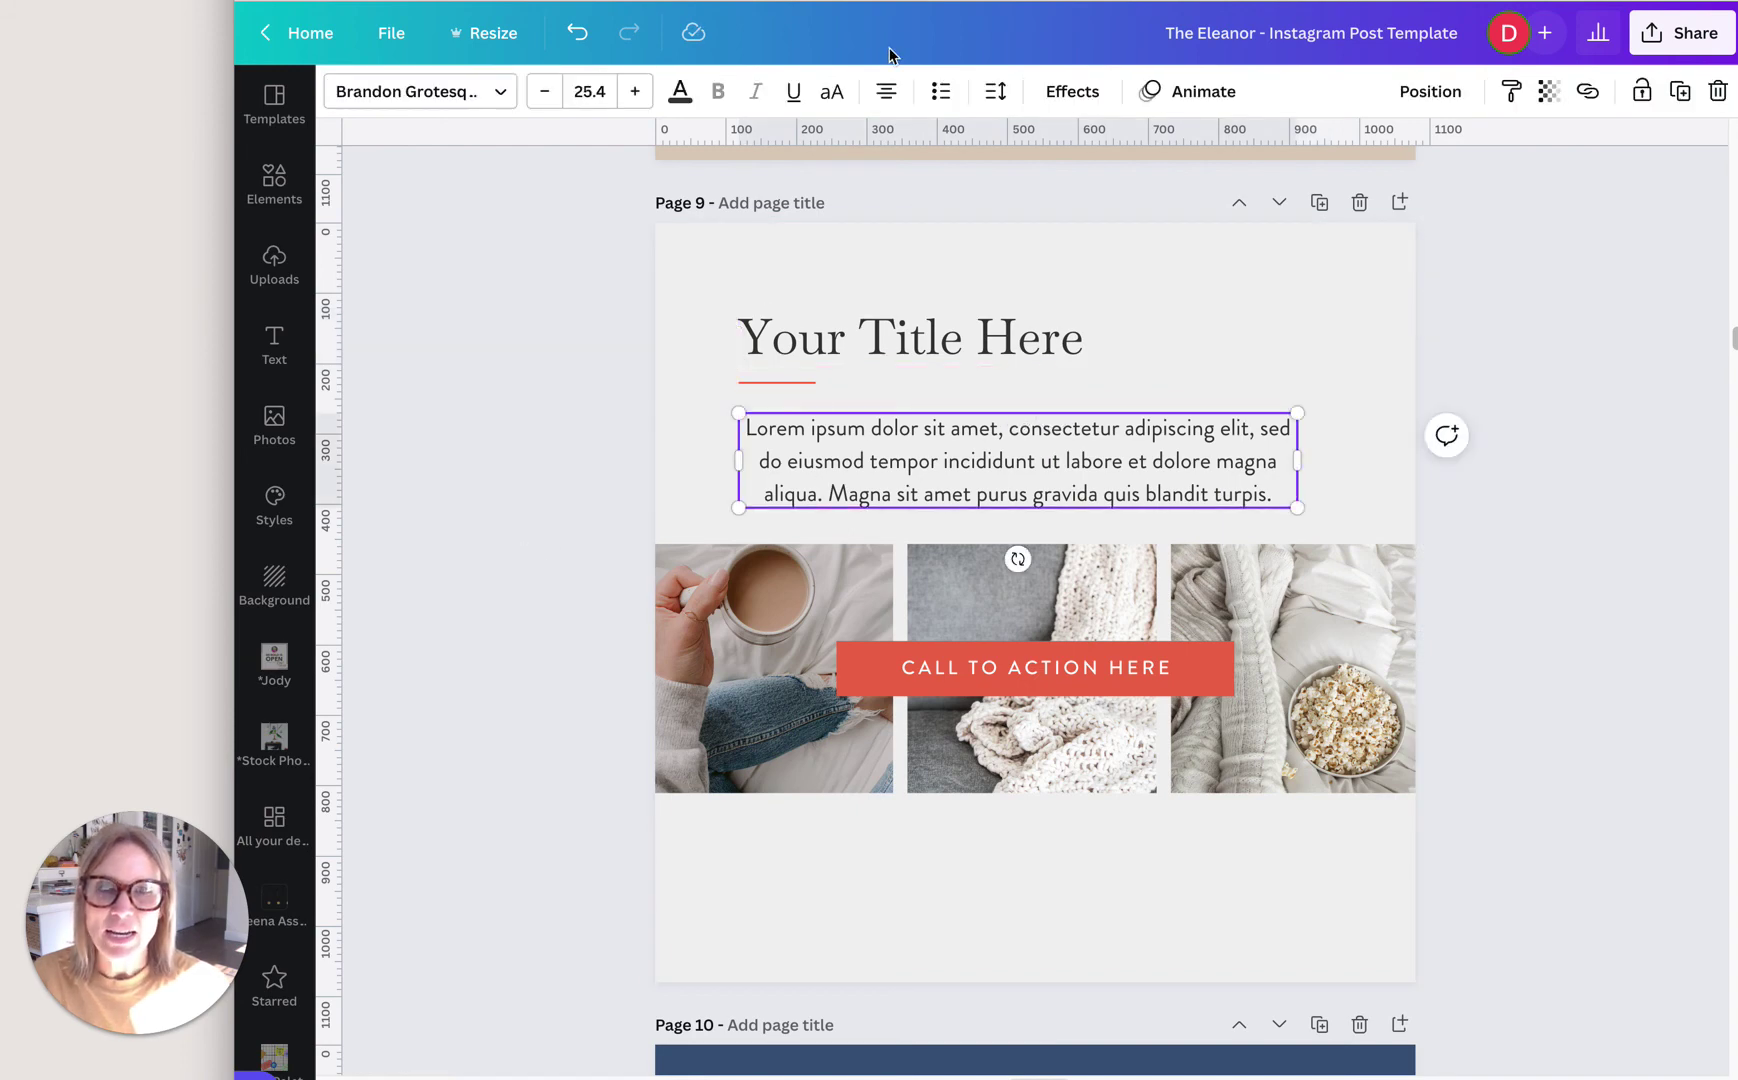
click(886, 91)
click(540, 585)
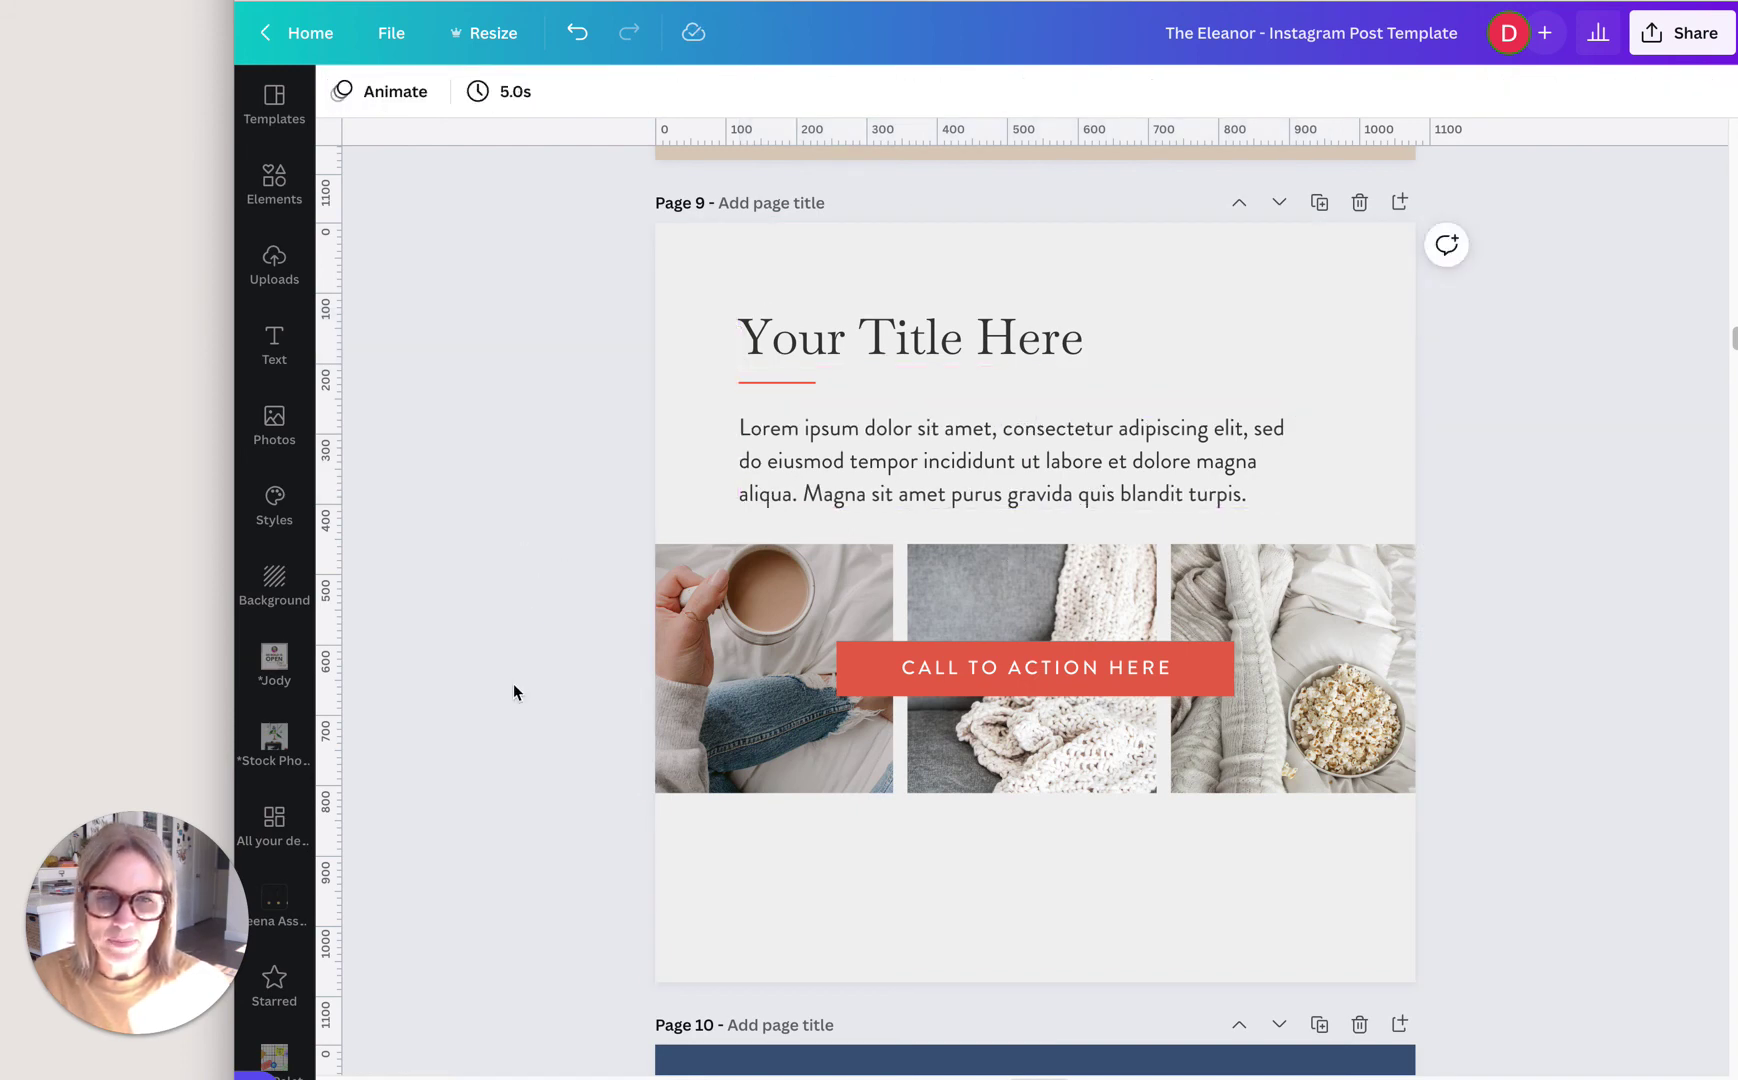
Step: Align the call-to-action button's left edge with the body text
click(848, 668)
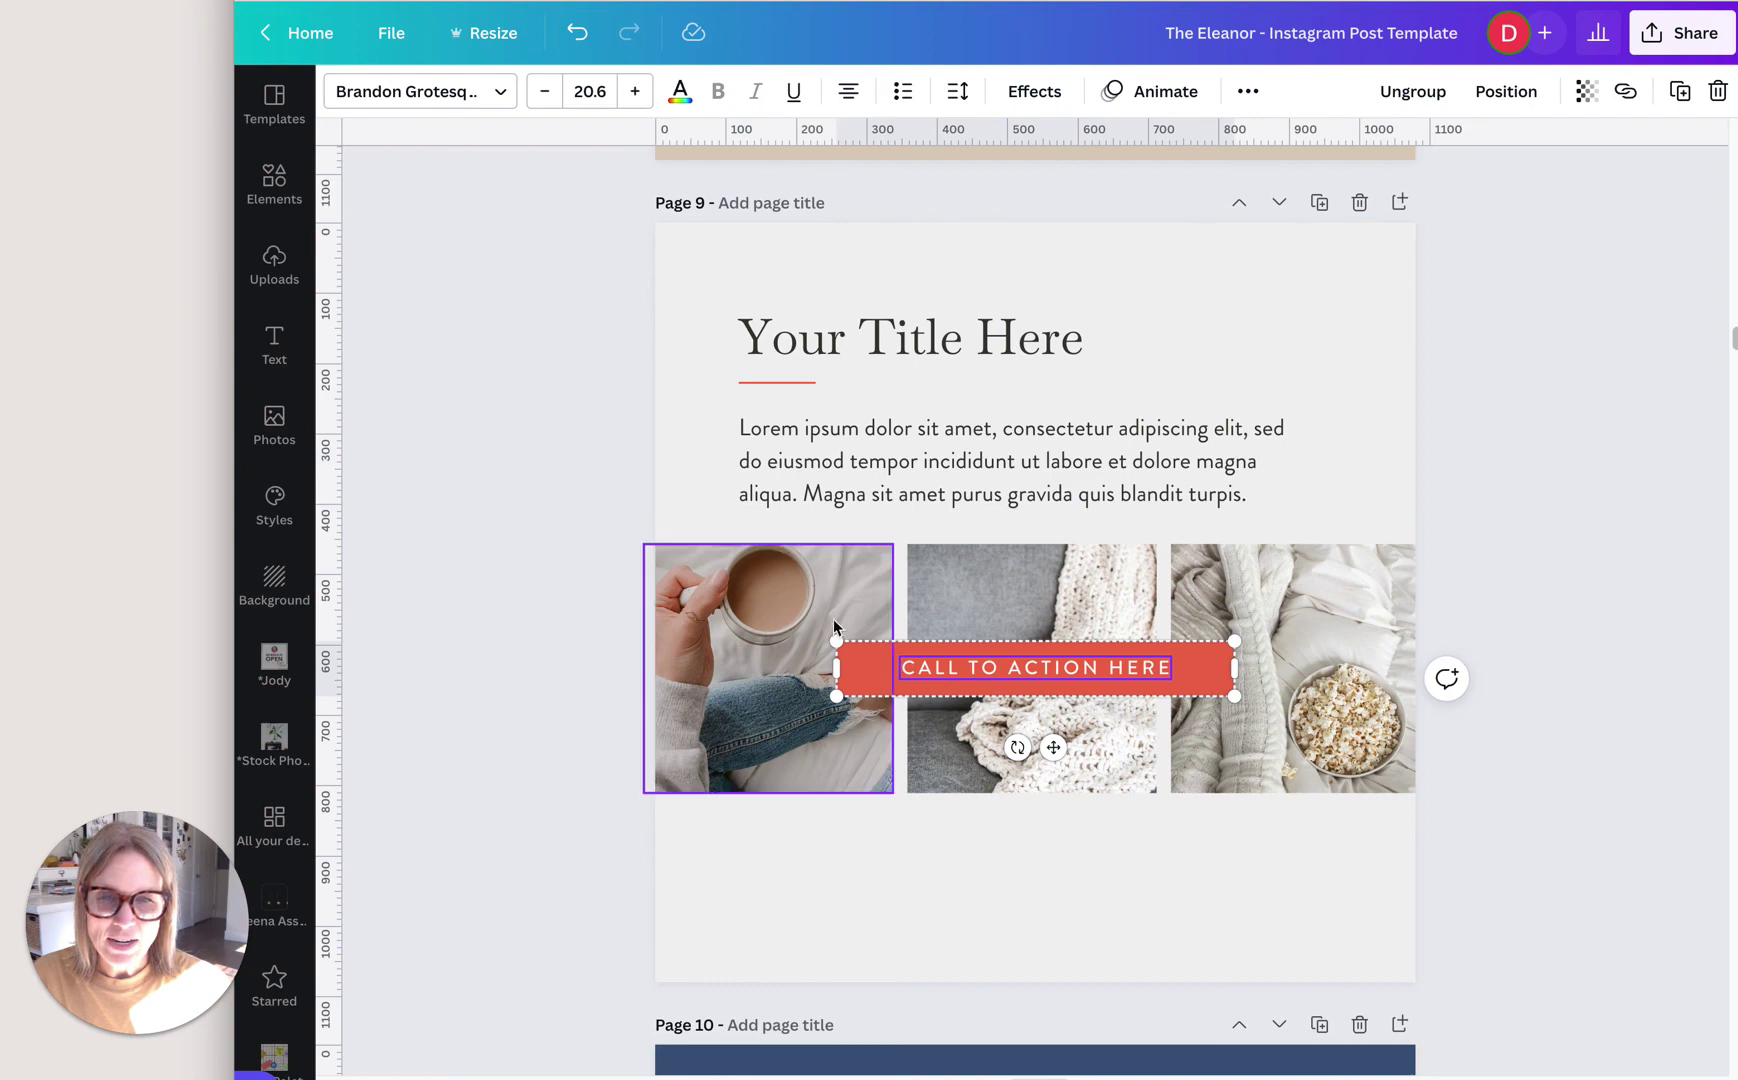
shift+click(771, 464)
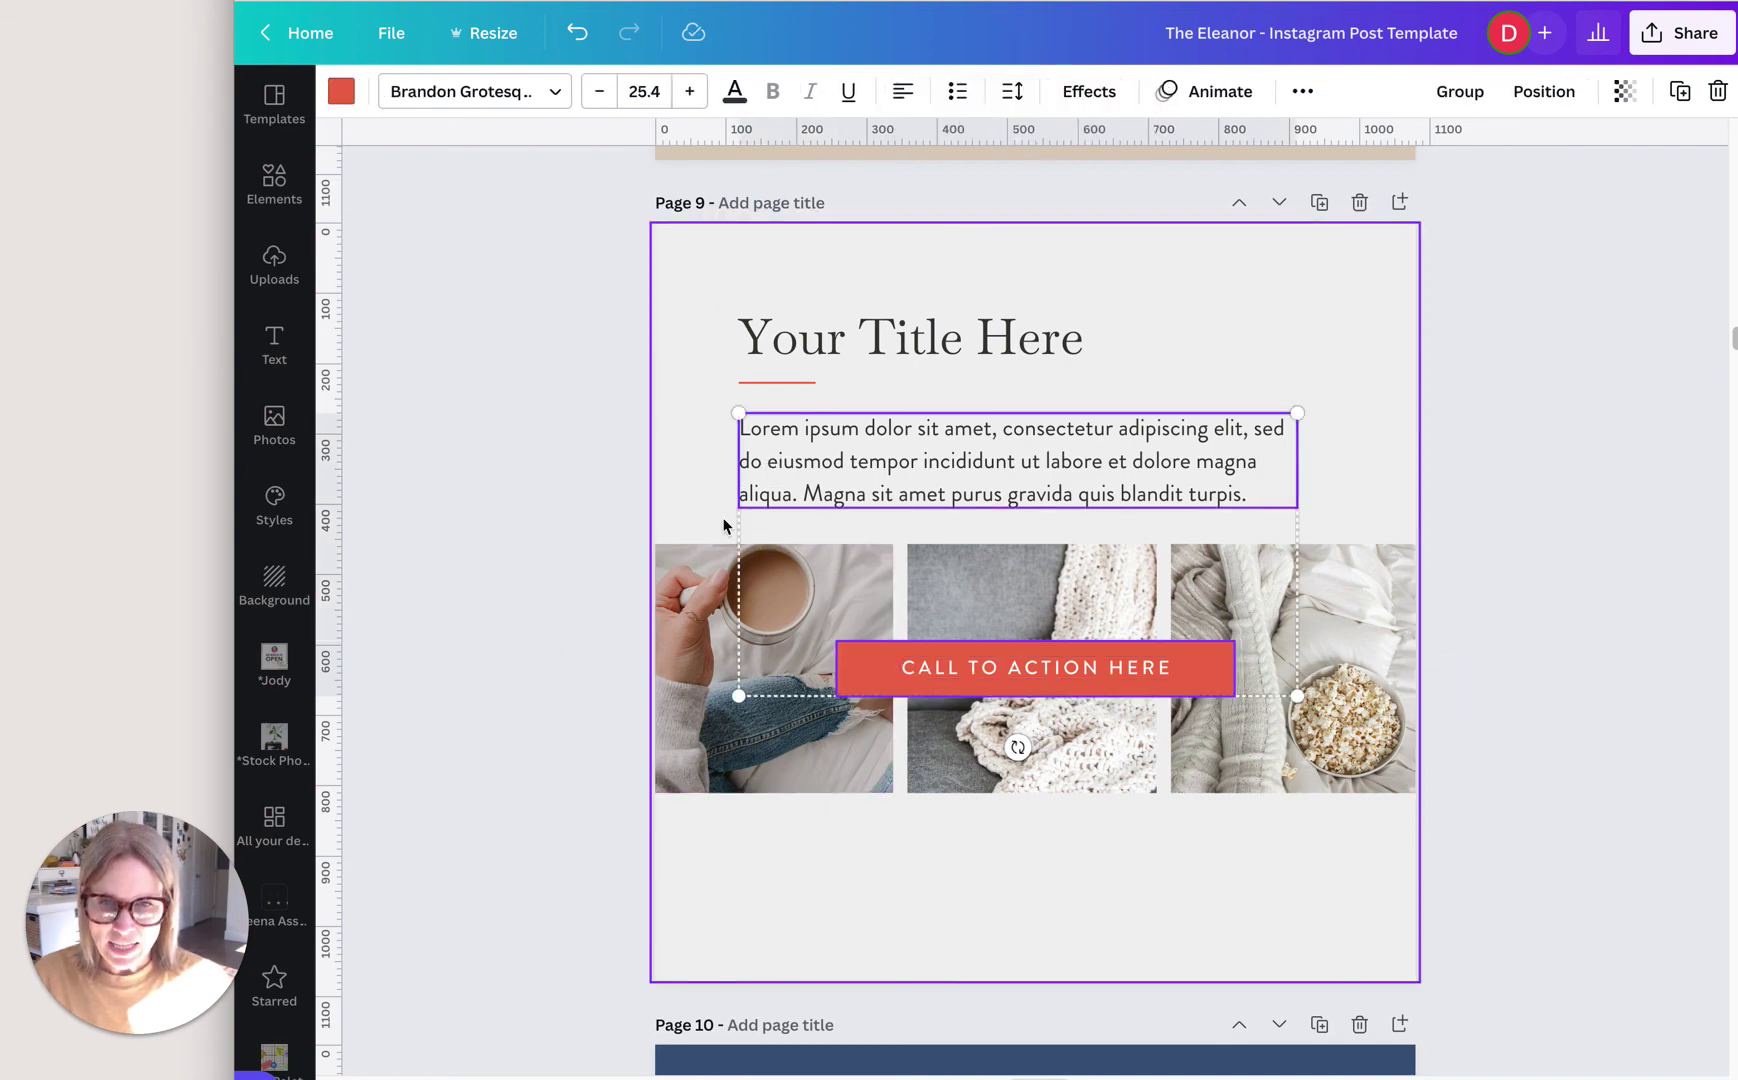
click(1548, 96)
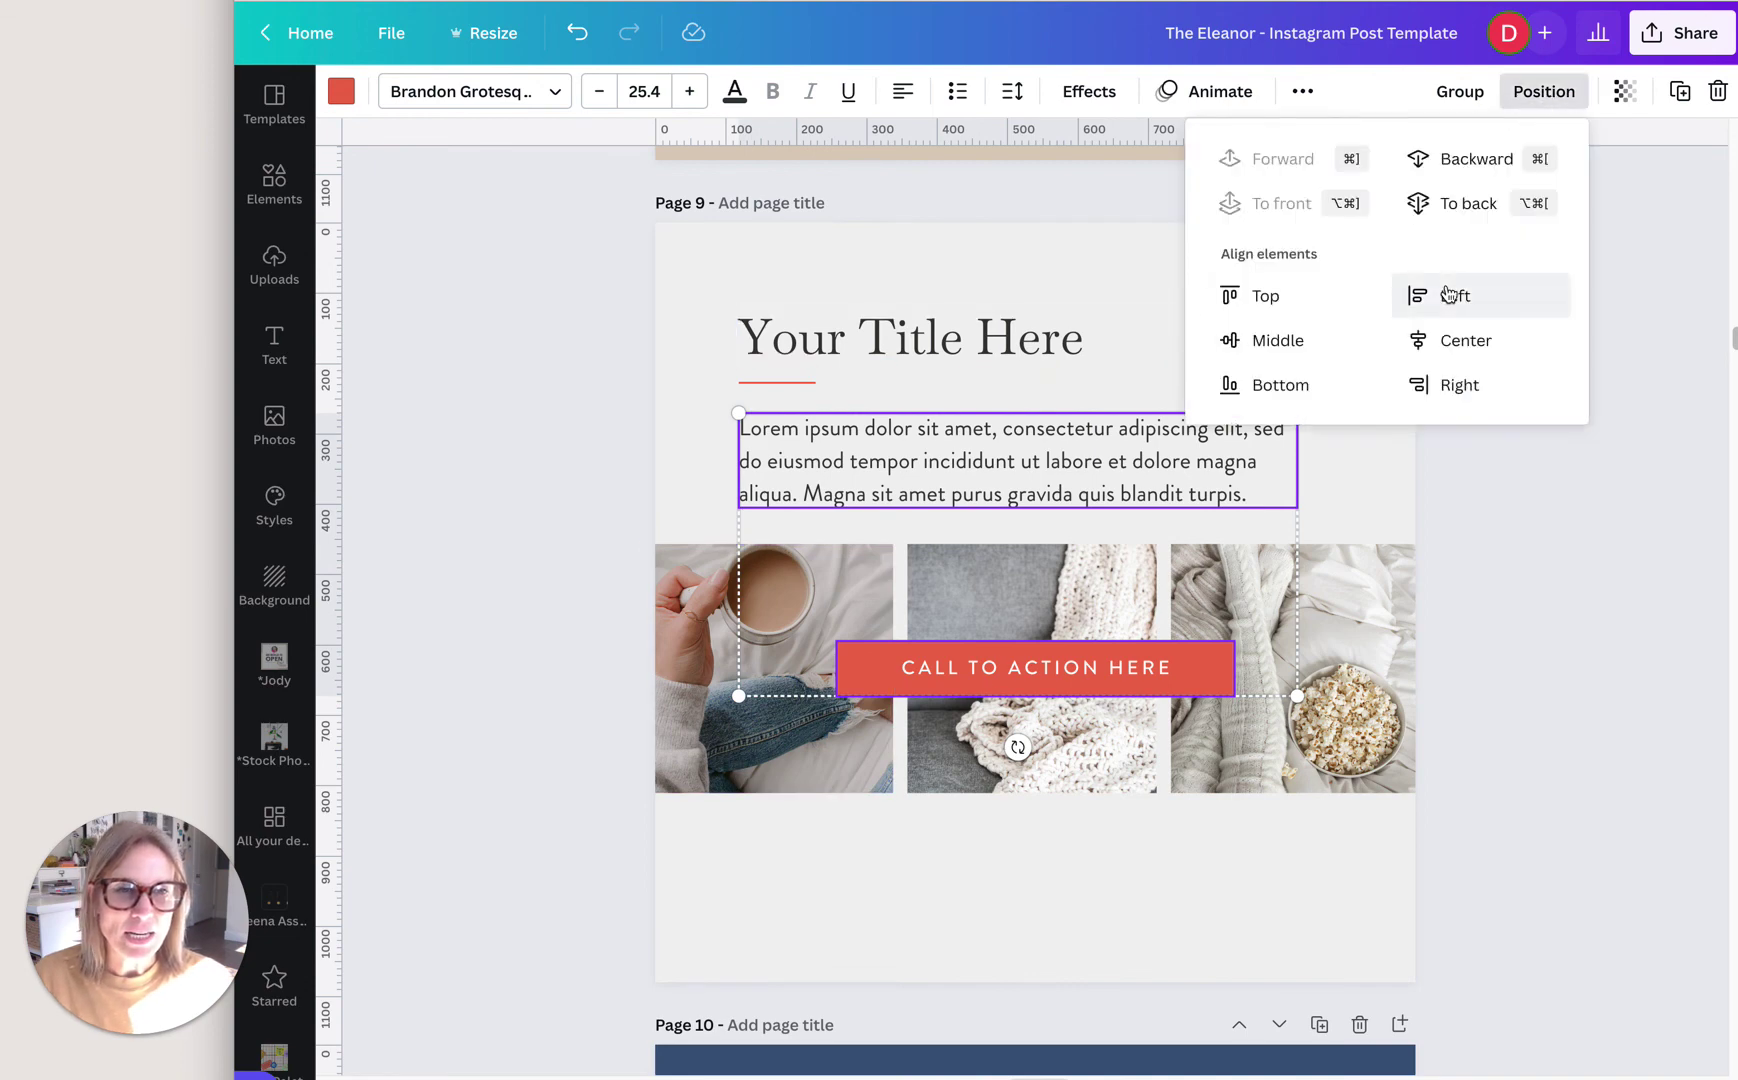
click(1447, 293)
click(569, 680)
click(569, 680)
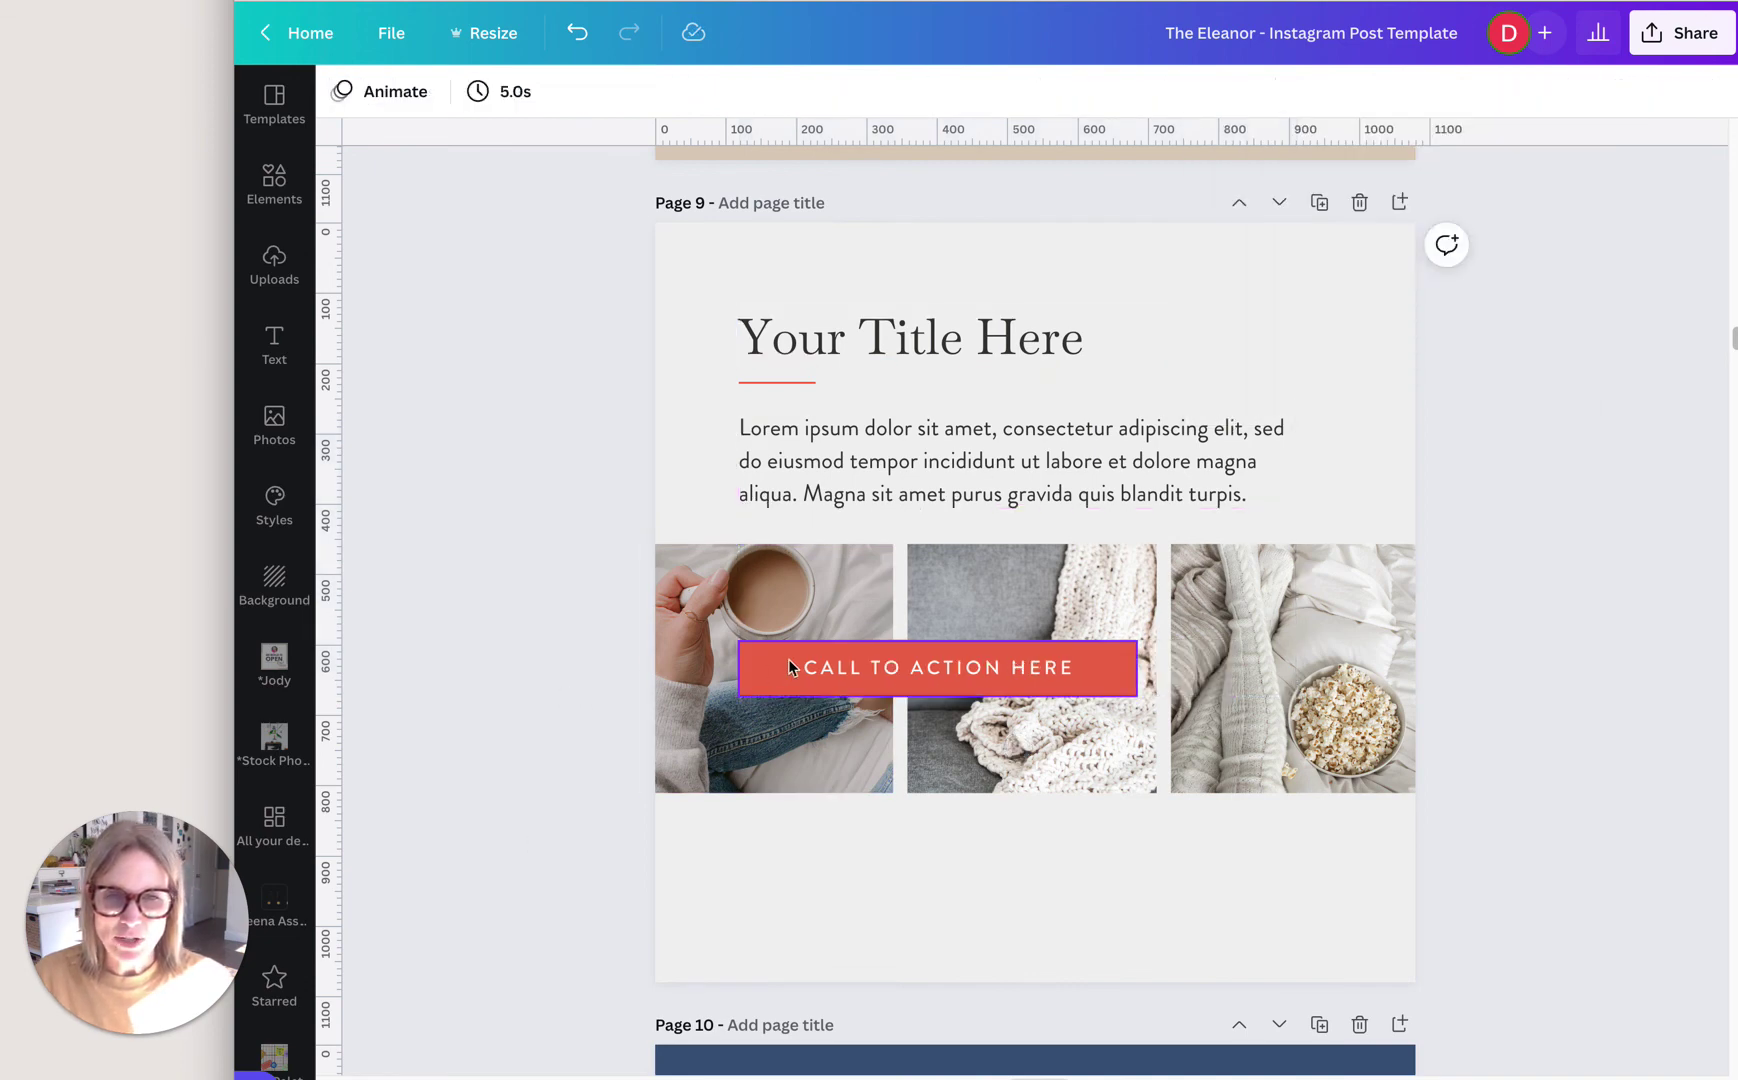
Step: Move the call-to-action button down below the photo row
drag(788, 667, 788, 867)
click(449, 986)
click(1570, 739)
click(1441, 449)
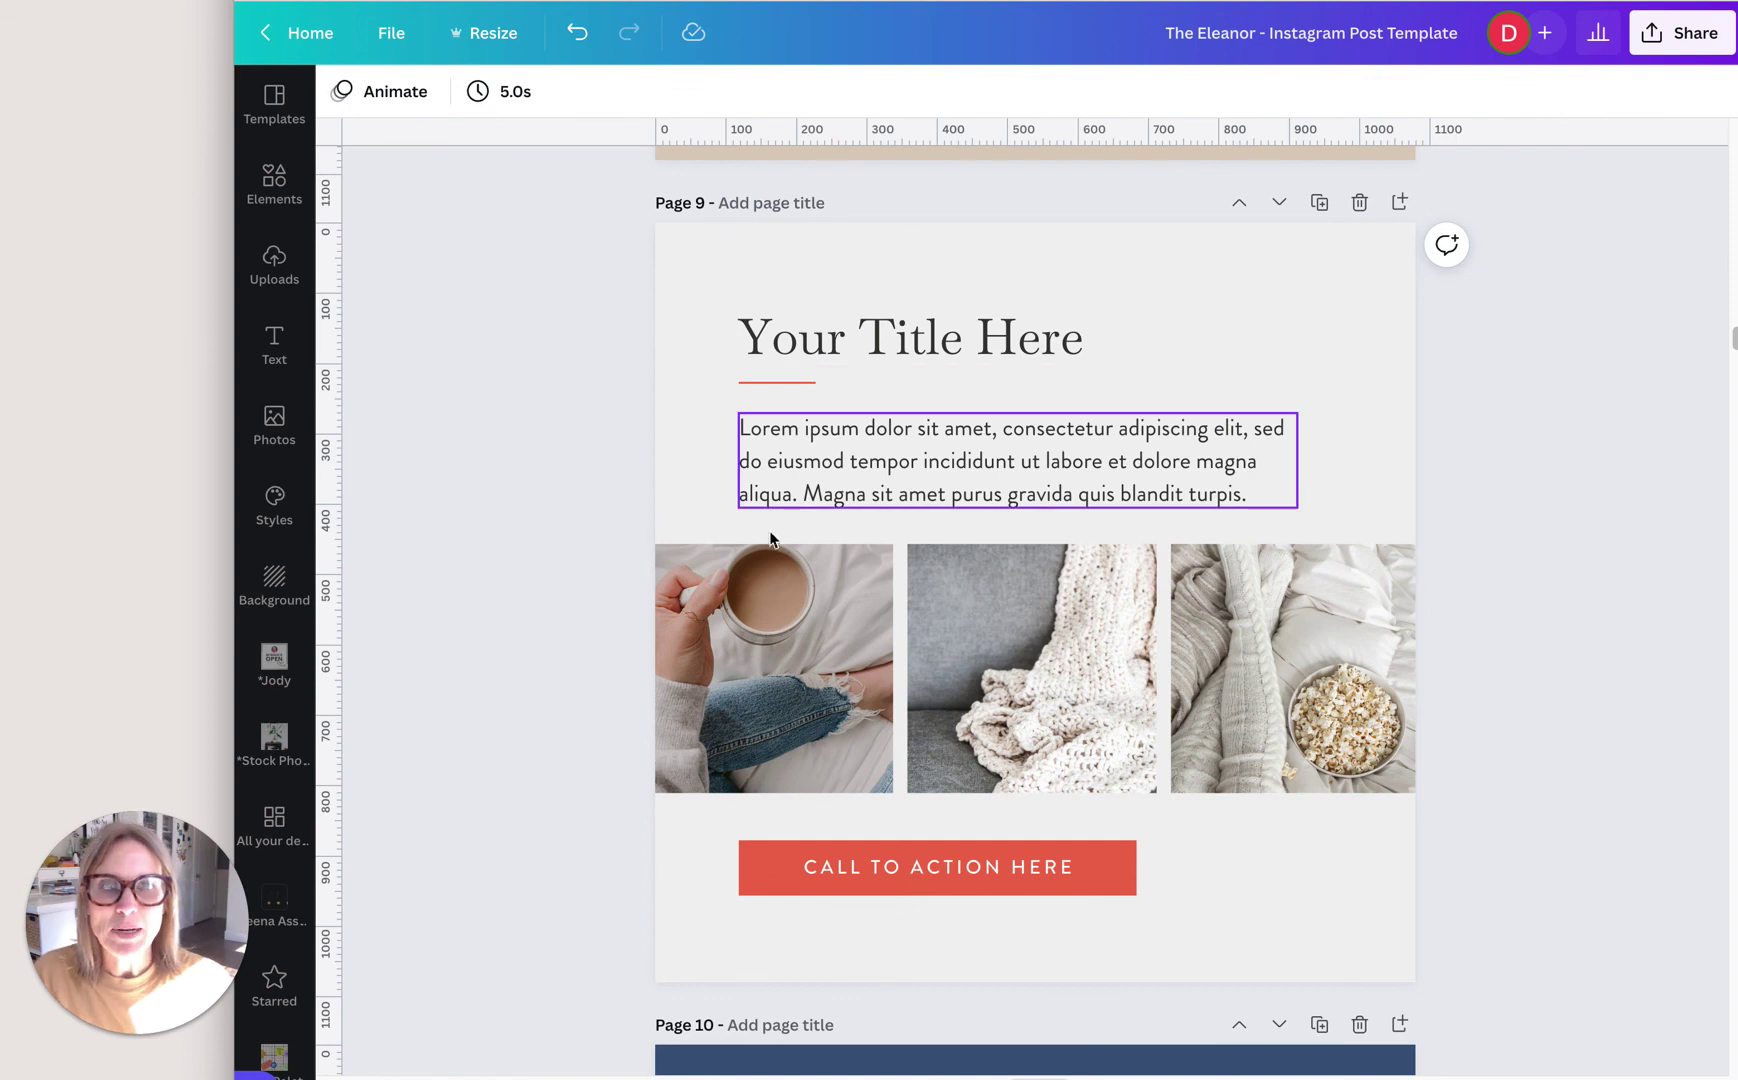